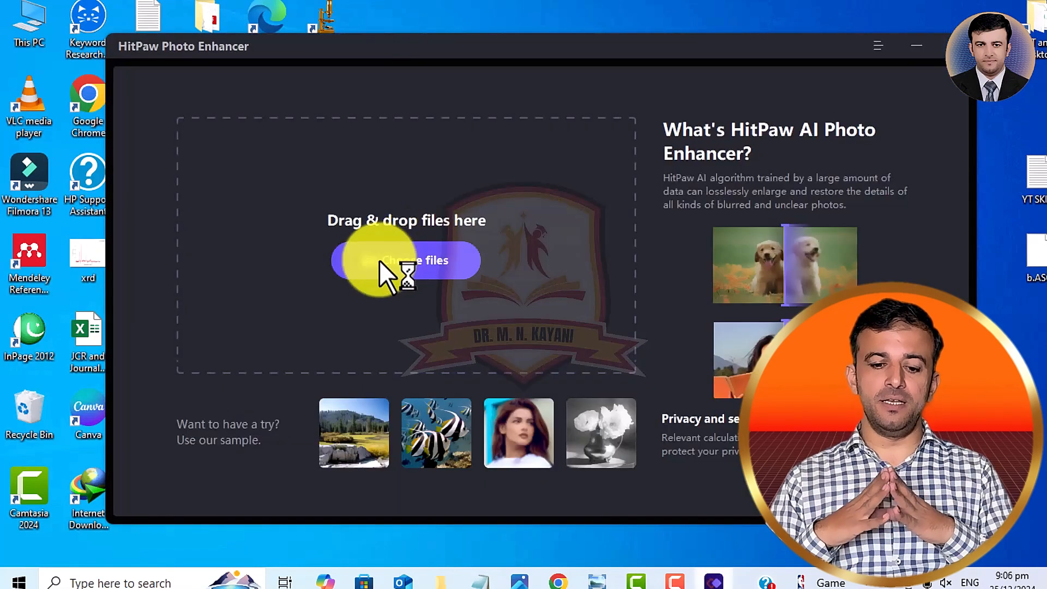
# Step: Import the particles image from the Desktop folder for enhancement
pyautogui.click(379, 260)
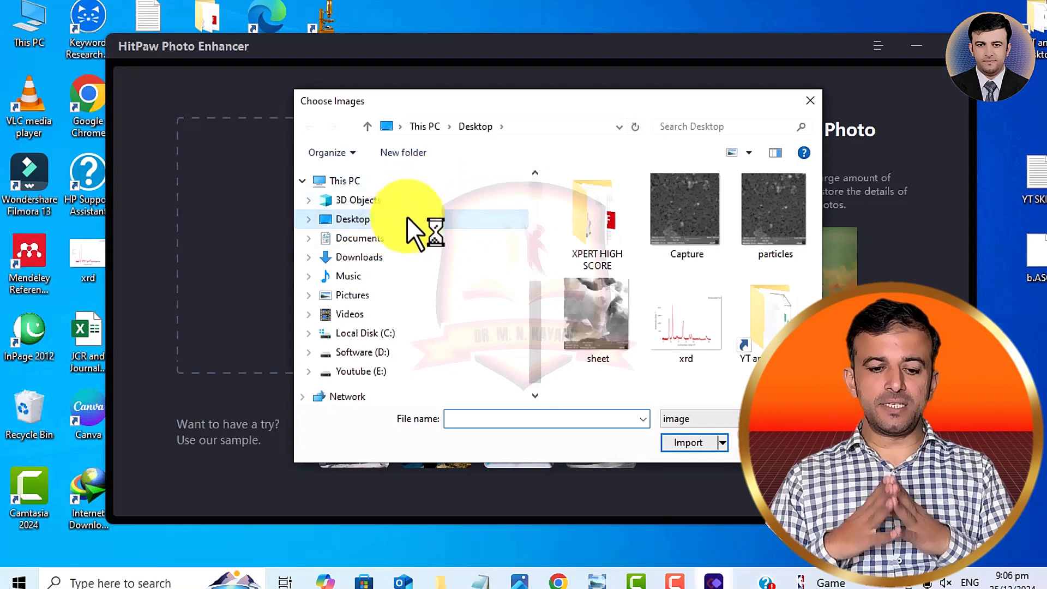
pyautogui.doubleClick(776, 211)
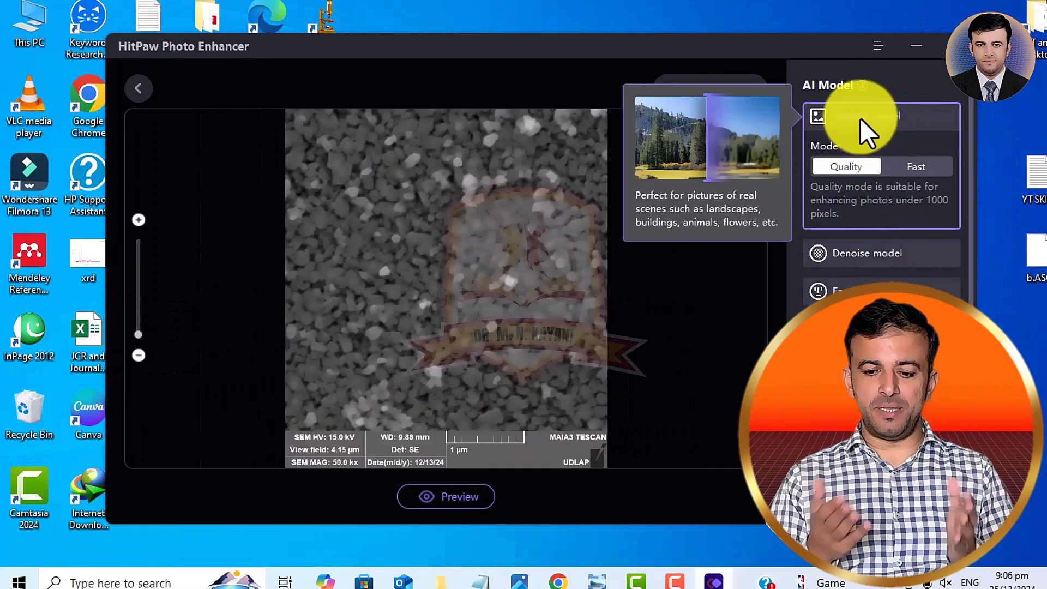
# Step: Look through the General, Denoise, Face and Colorize AI models and what each is suited for
pyautogui.moveTo(883, 114)
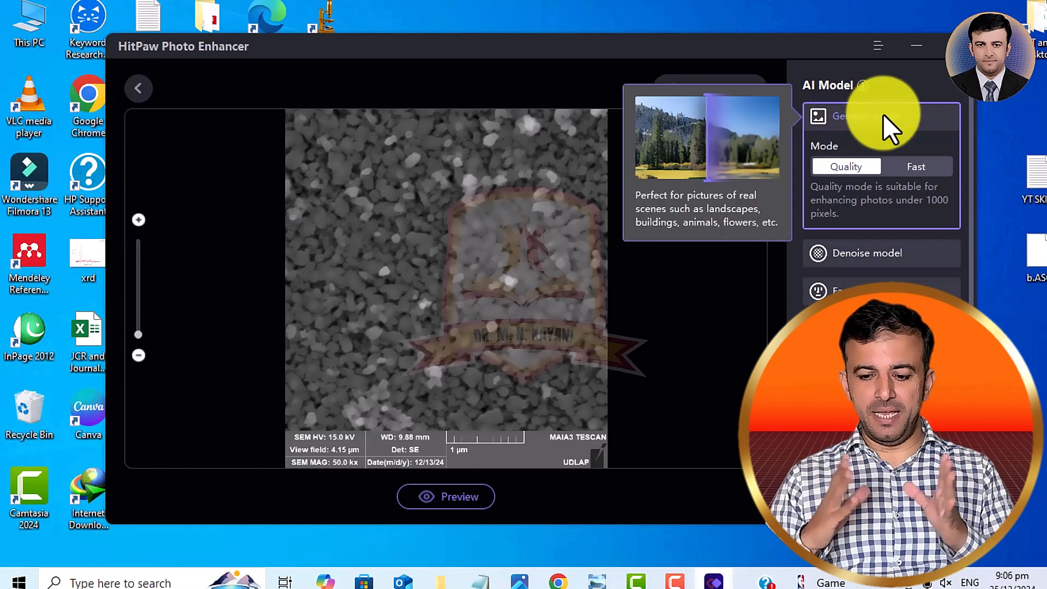
pyautogui.click(872, 260)
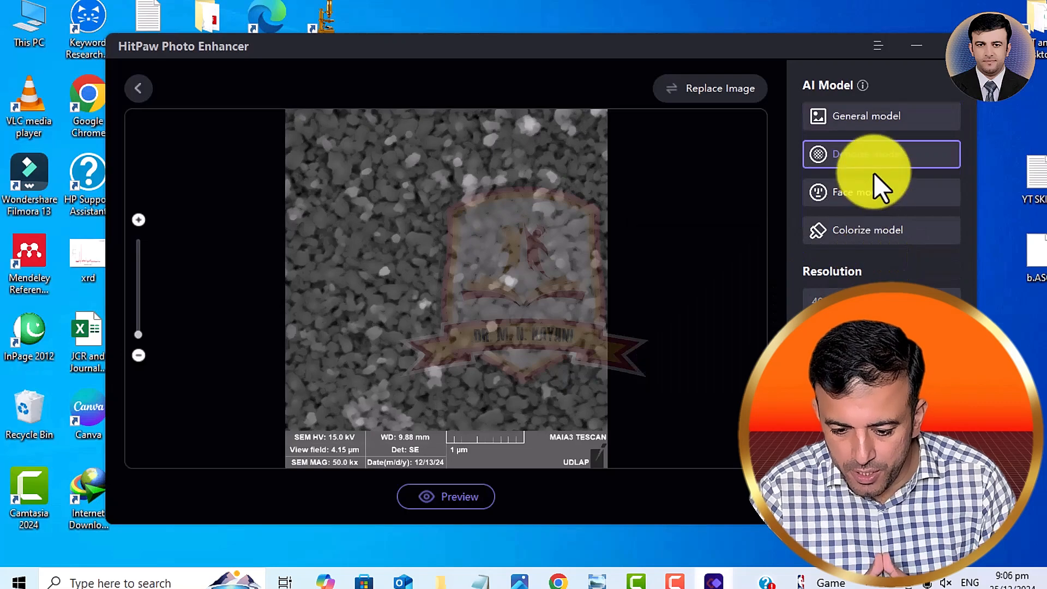
pyautogui.moveTo(864, 157)
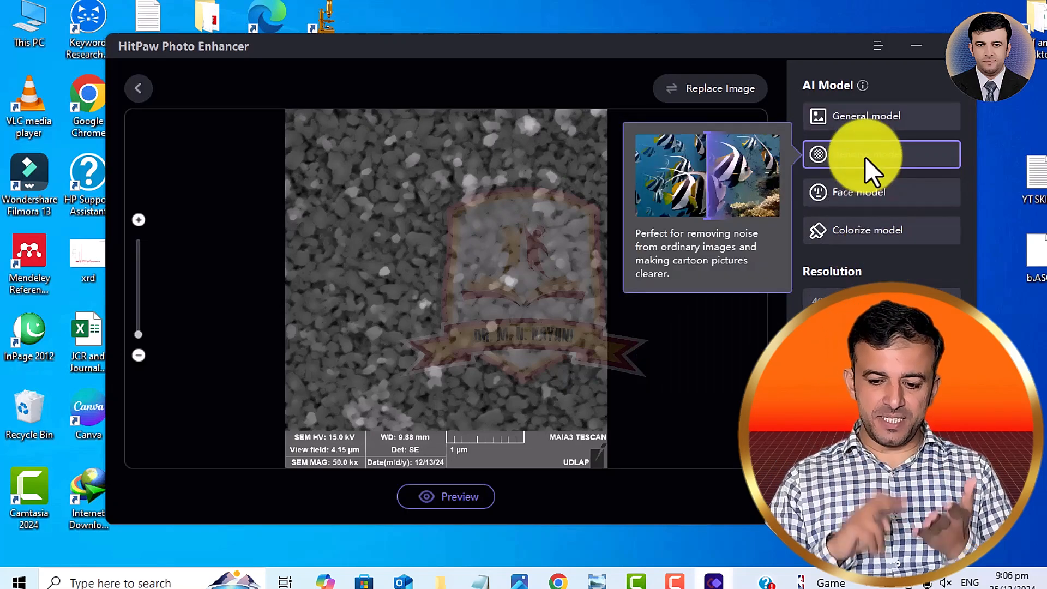
pyautogui.click(851, 195)
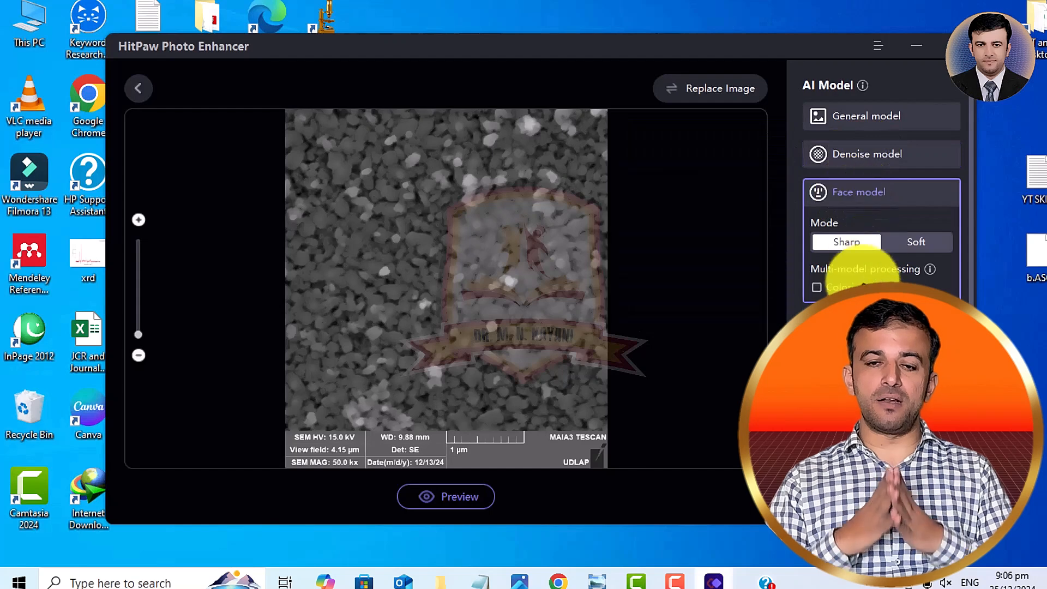
pyautogui.click(873, 324)
pyautogui.click(866, 234)
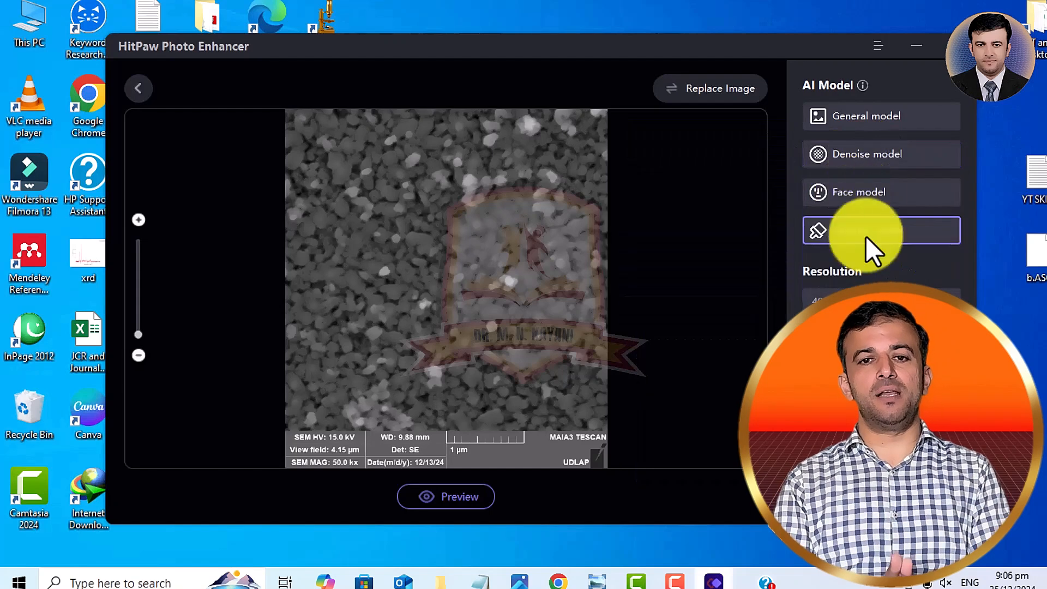
# Step: Select the Denoise model and generate a preview of the enhanced particles image
pyautogui.click(867, 164)
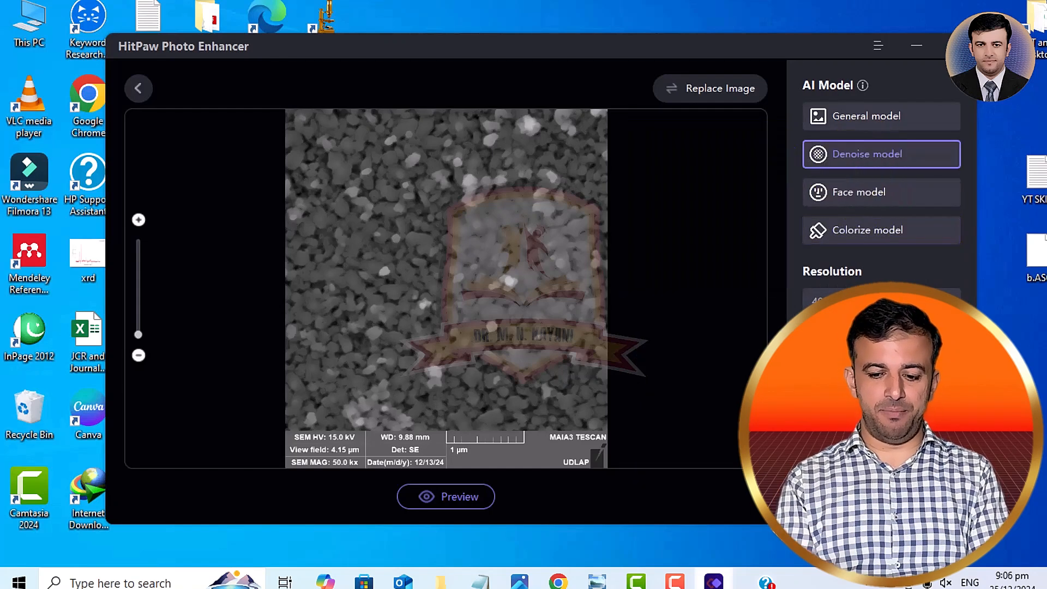
pyautogui.click(515, 390)
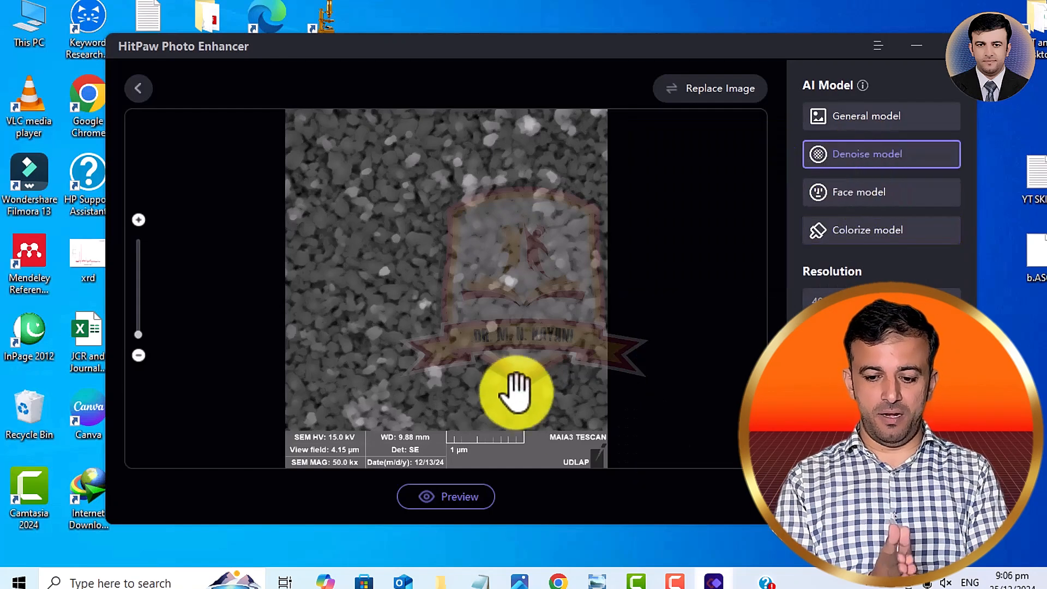
pyautogui.click(448, 493)
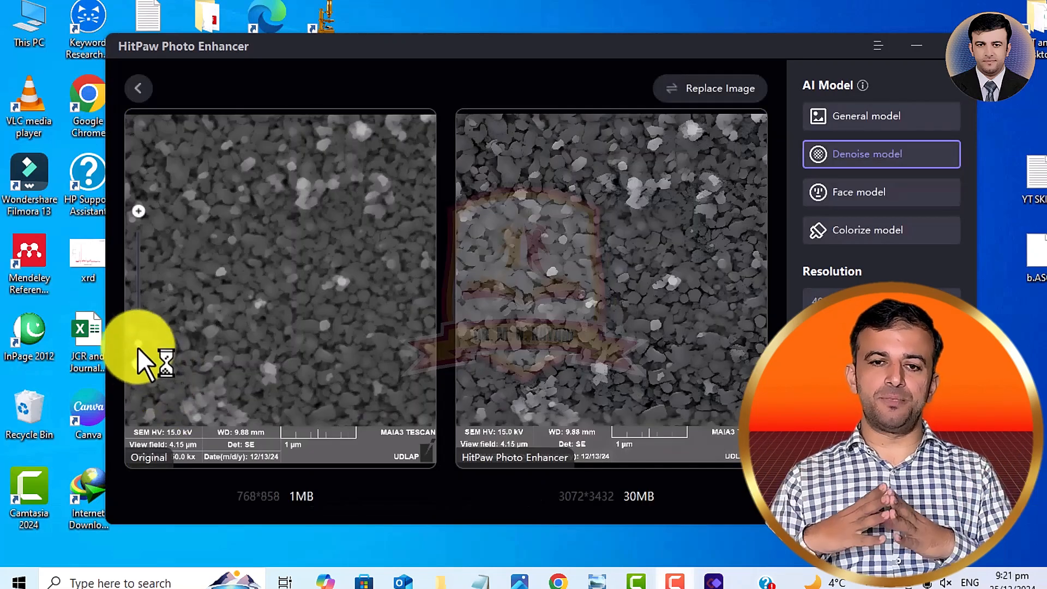
# Step: Examine the particle edges in the original and enhanced previews at higher magnification across several areas of the image
pyautogui.moveTo(136, 345); pyautogui.dragTo(152, 330)
pyautogui.moveTo(577, 227); pyautogui.dragTo(643, 248)
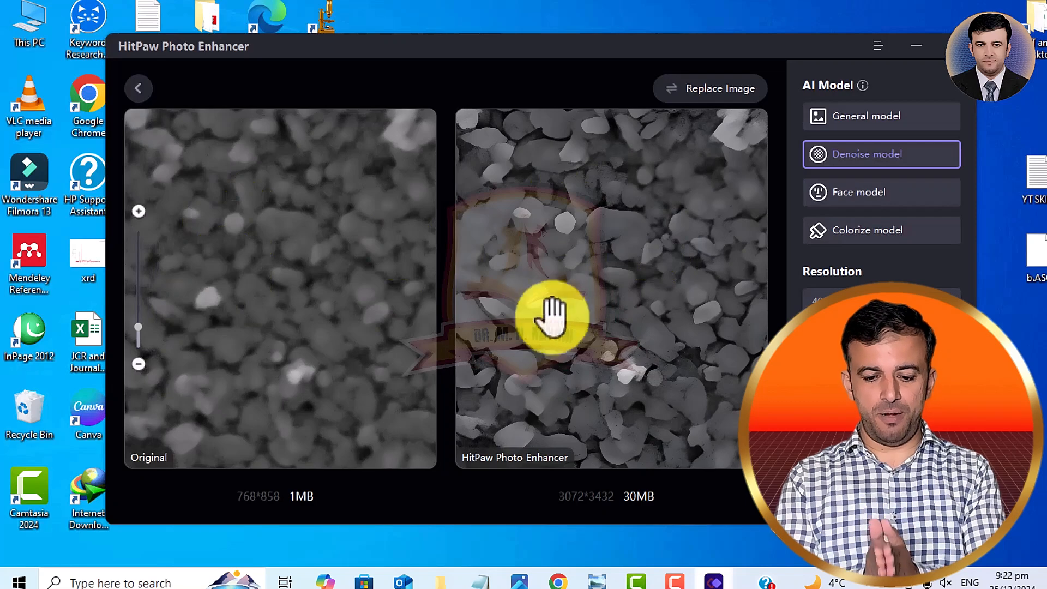
pyautogui.moveTo(590, 321); pyautogui.dragTo(584, 159)
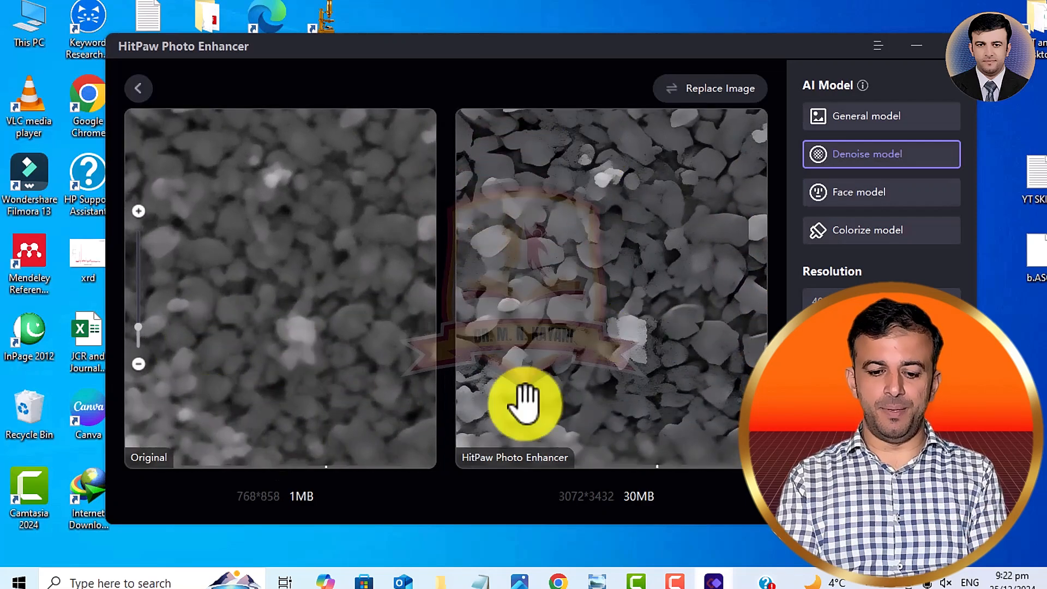
pyautogui.moveTo(615, 338); pyautogui.dragTo(563, 301)
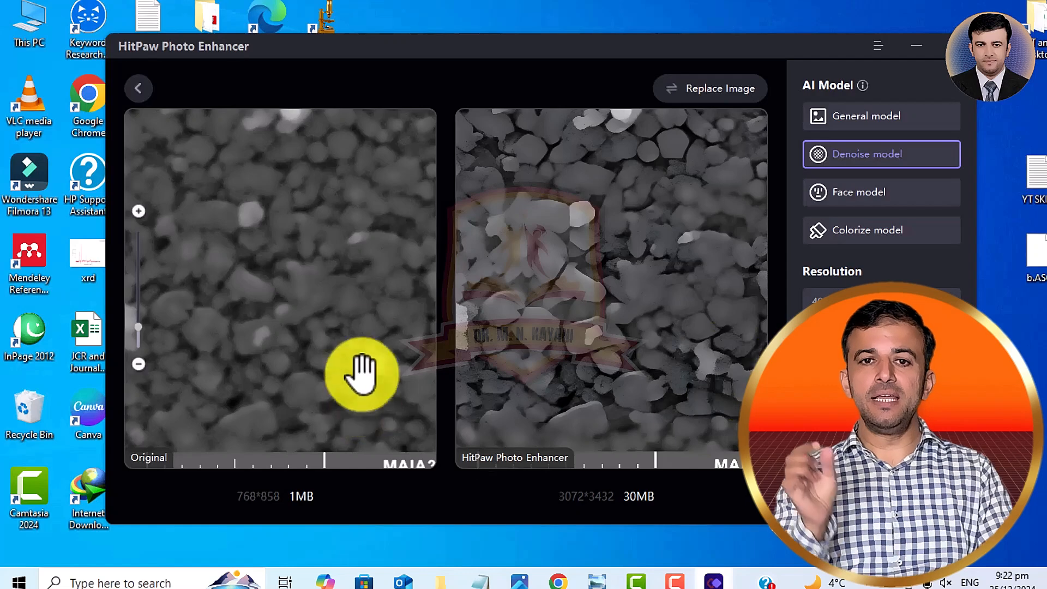
pyautogui.moveTo(320, 152); pyautogui.dragTo(310, 250)
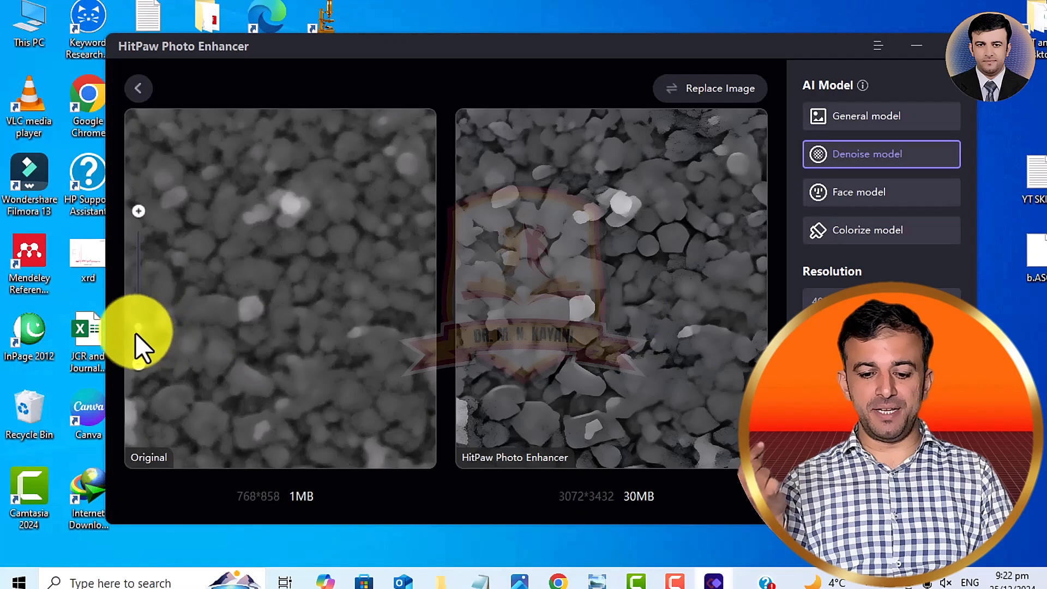
pyautogui.moveTo(136, 327); pyautogui.dragTo(141, 366)
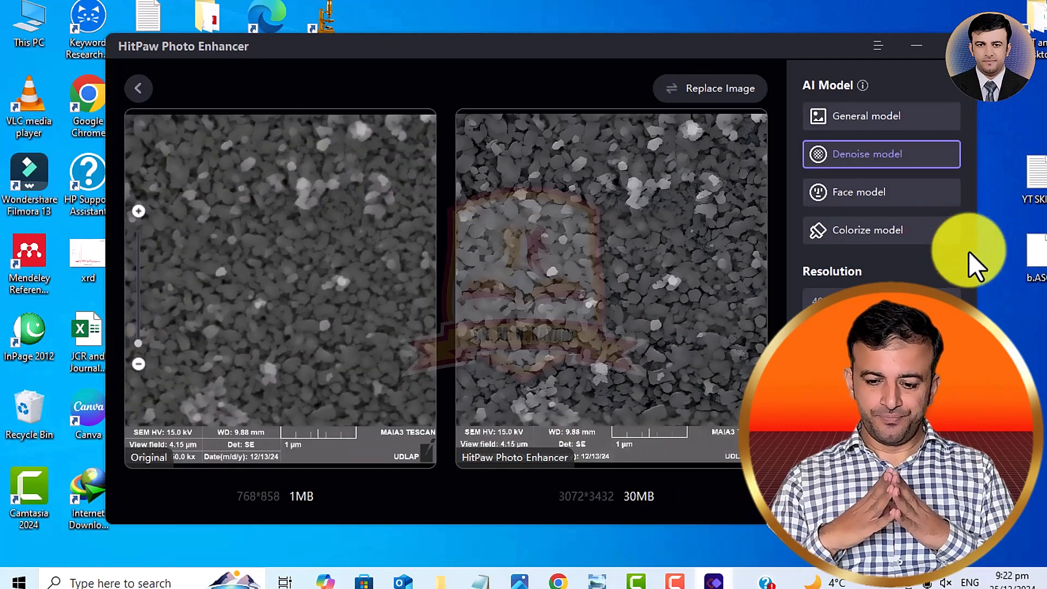
# Step: Export the denoised particles image and check it in its output folder
pyautogui.moveTo(752, 54); pyautogui.dragTo(743, 2)
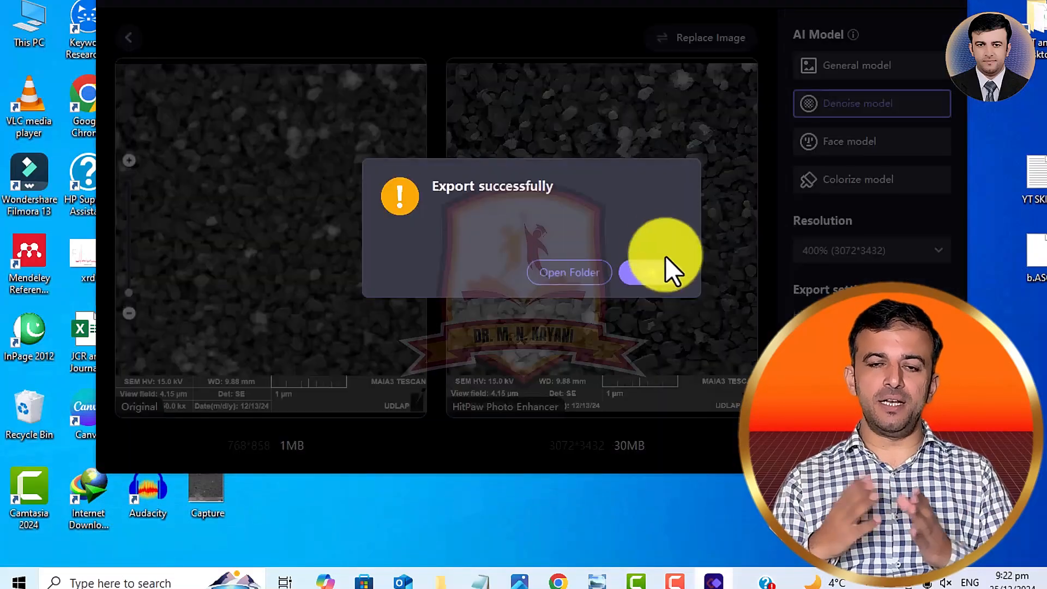
pyautogui.click(574, 278)
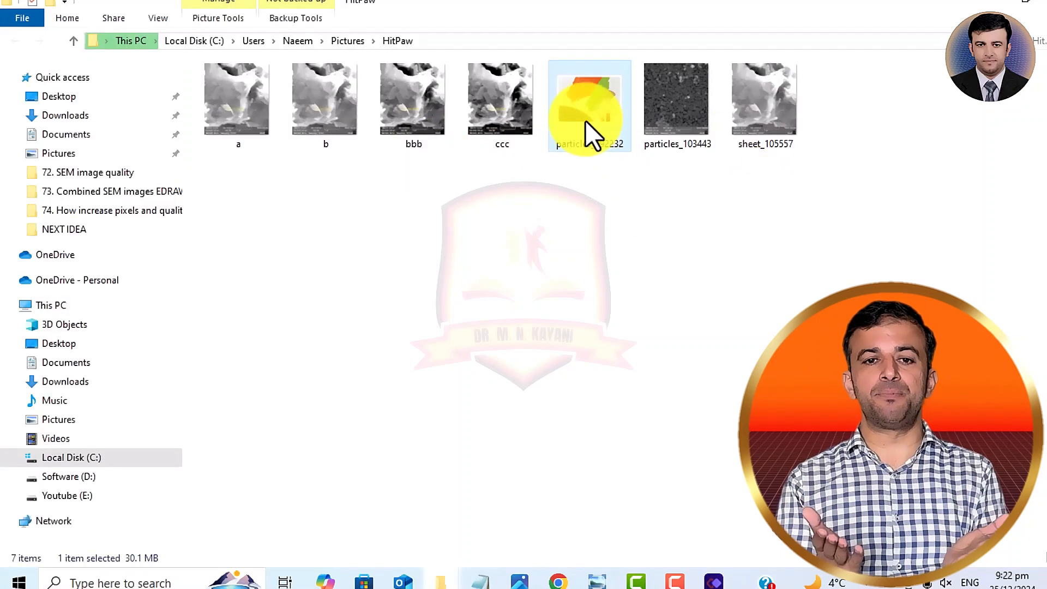
pyautogui.click(956, 9)
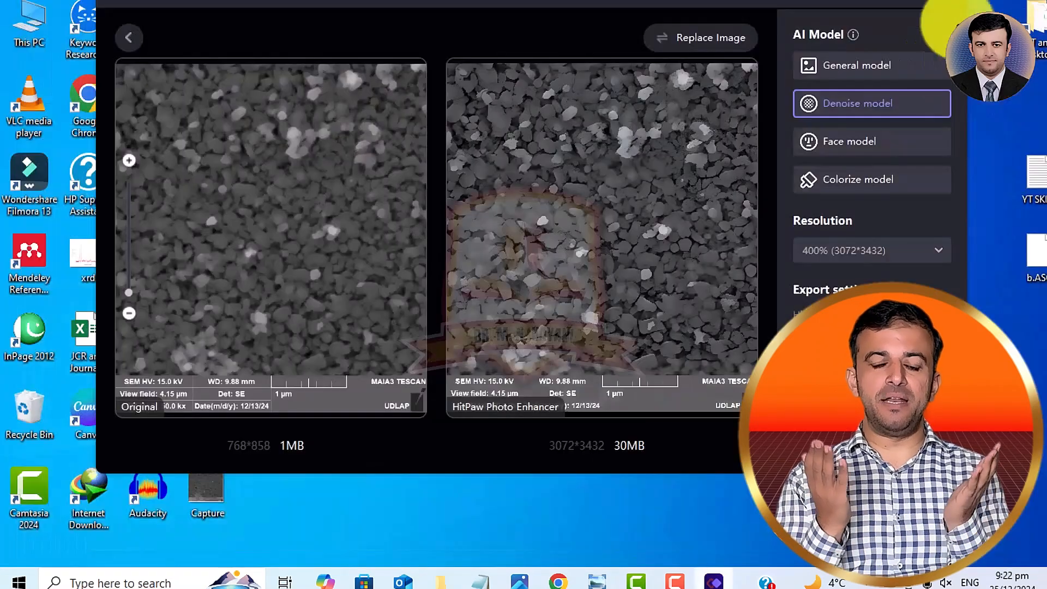
# Step: Exit the photo enhancer and place the exported image beside the original particles image on the desktop
pyautogui.click(954, 7)
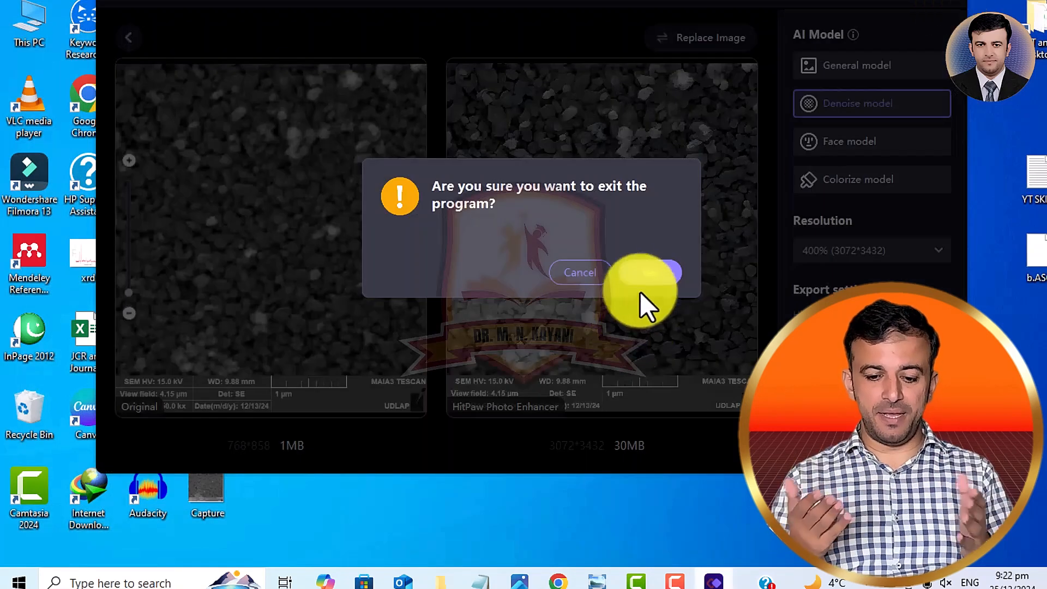
pyautogui.click(652, 275)
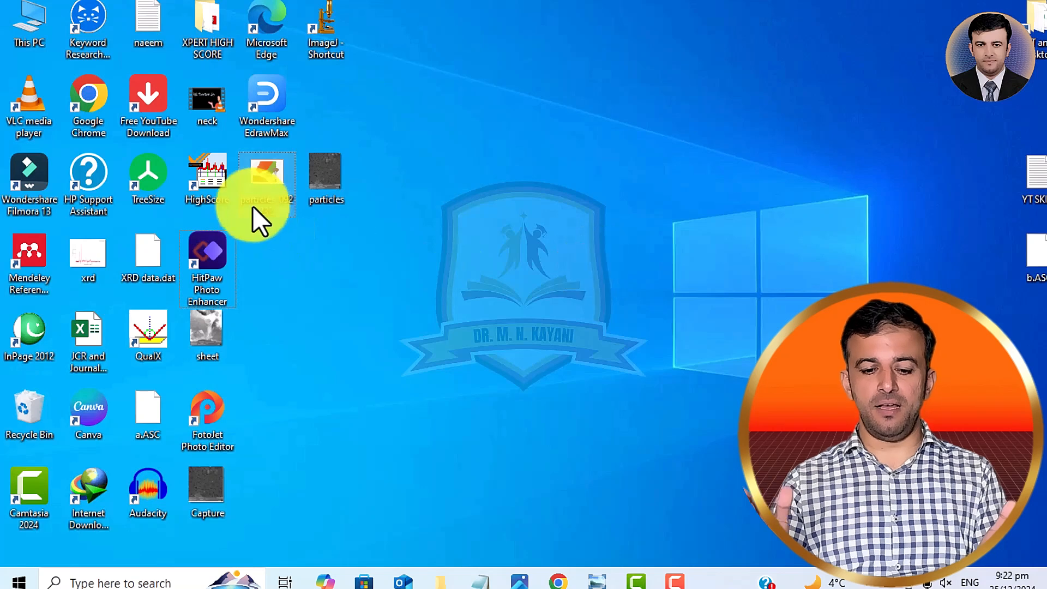
pyautogui.moveTo(381, 180); pyautogui.dragTo(380, 180)
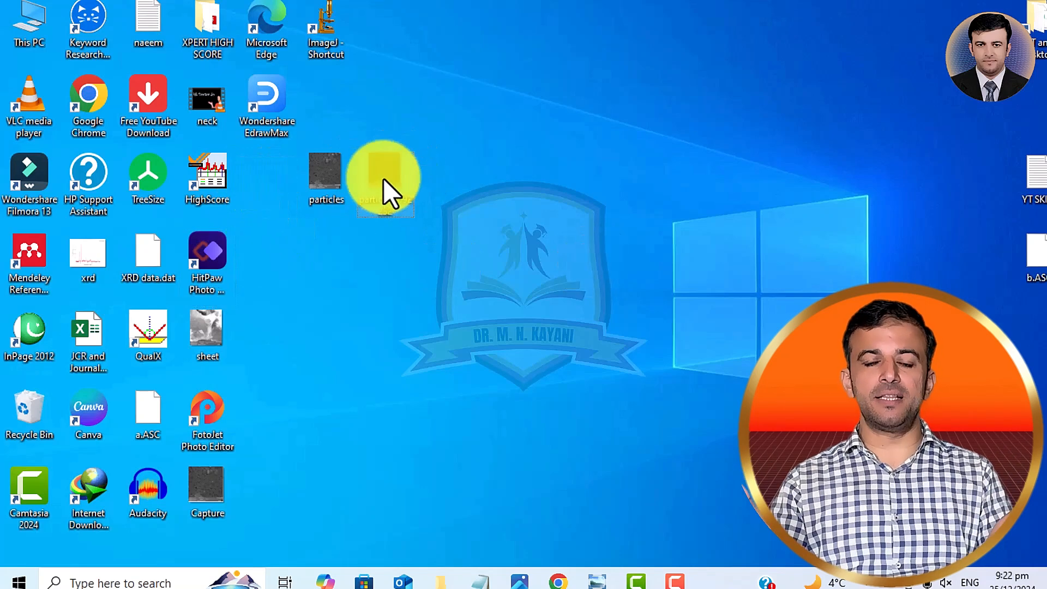
# Step: Compare the original particles image with its enhanced copy in Windows Photo Viewer, examining the detail of both up close
pyautogui.doubleClick(391, 174)
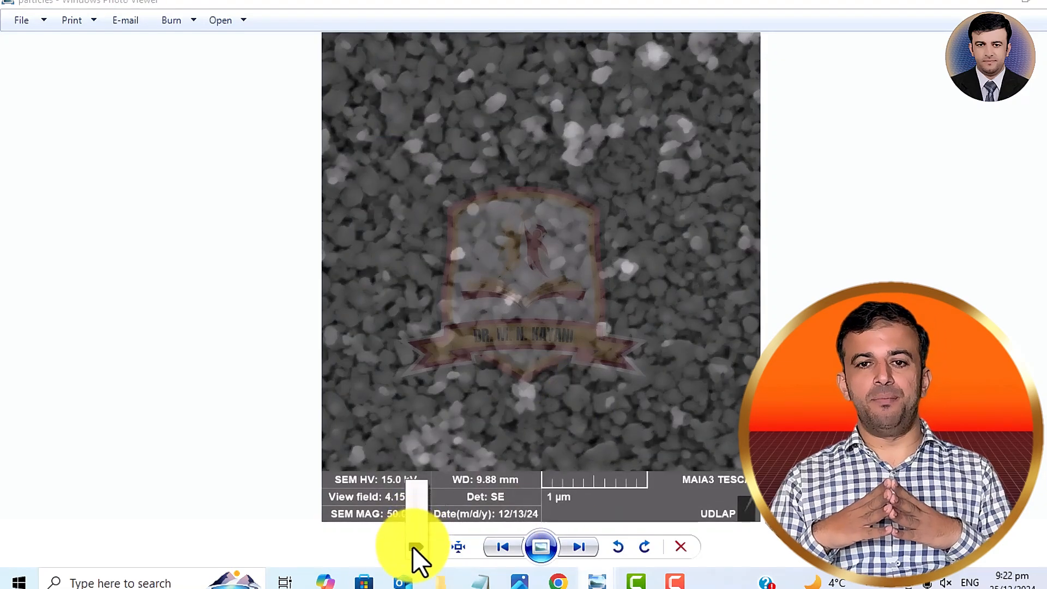
pyautogui.click(413, 546)
pyautogui.click(581, 548)
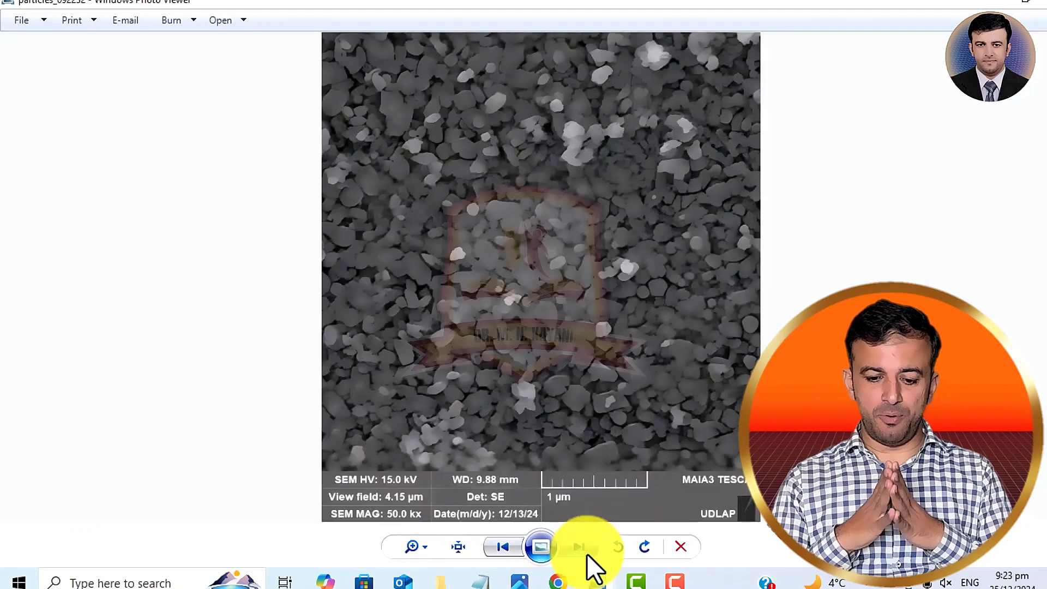
pyautogui.click(414, 542)
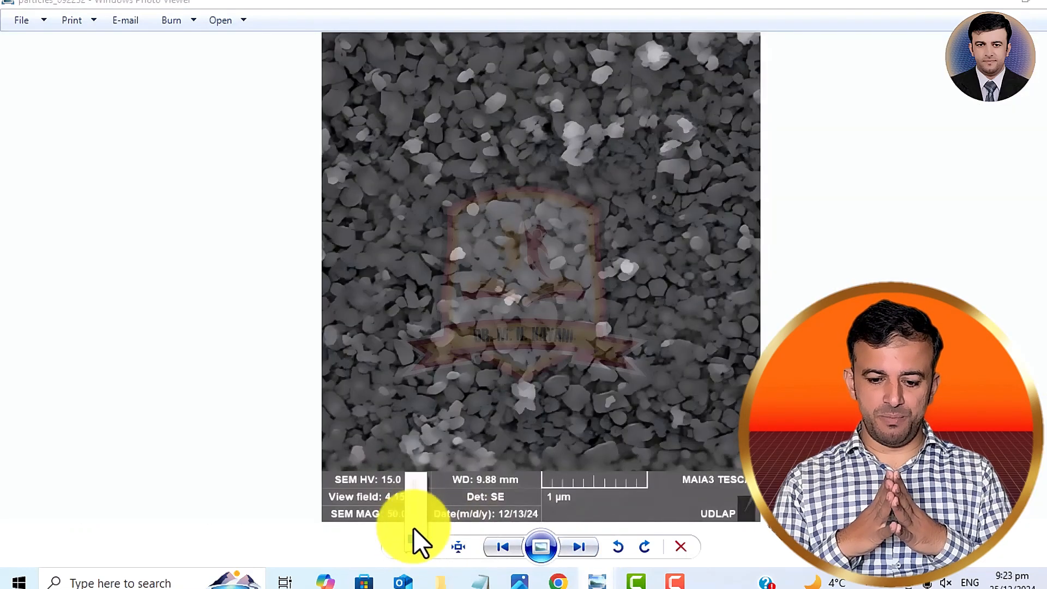
pyautogui.moveTo(413, 535)
pyautogui.mouseDown()
pyautogui.moveTo(413, 512)
pyautogui.moveTo(414, 528)
pyautogui.mouseUp()
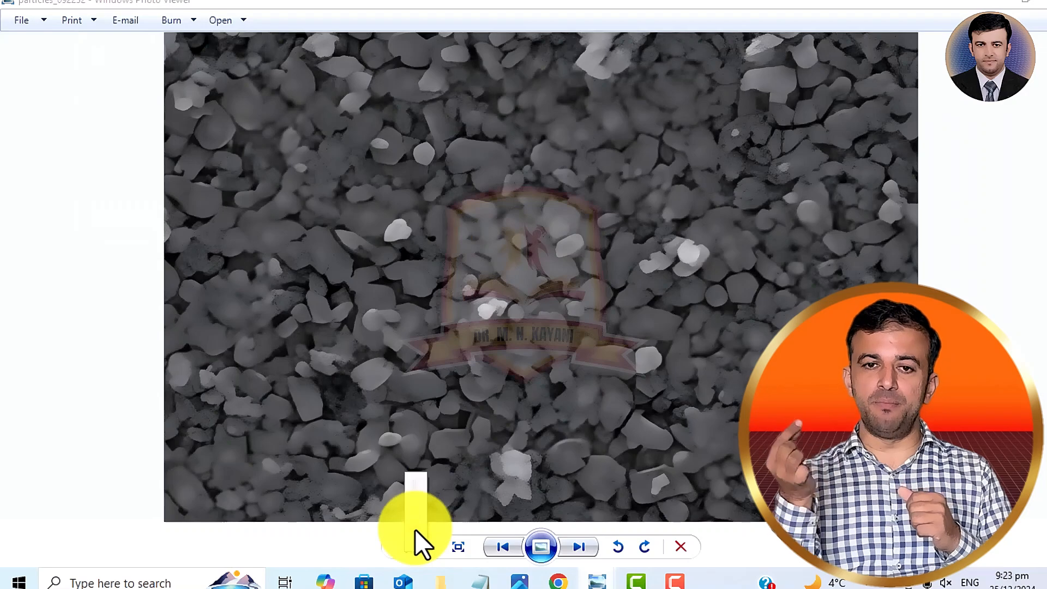
pyautogui.click(502, 547)
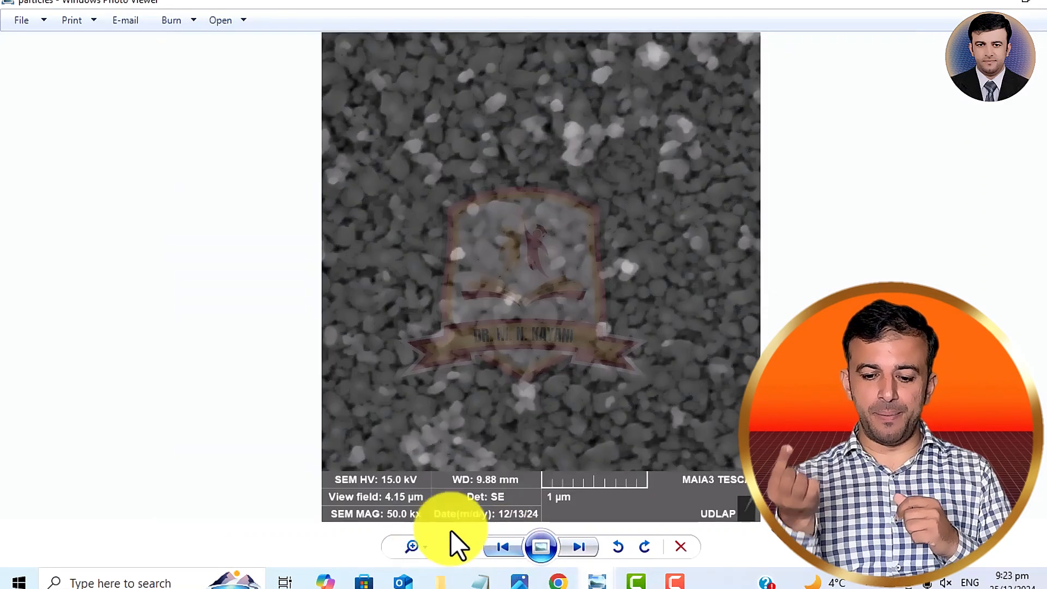
pyautogui.moveTo(414, 546)
pyautogui.mouseDown()
pyautogui.moveTo(413, 527)
pyautogui.moveTo(413, 542)
pyautogui.mouseUp()
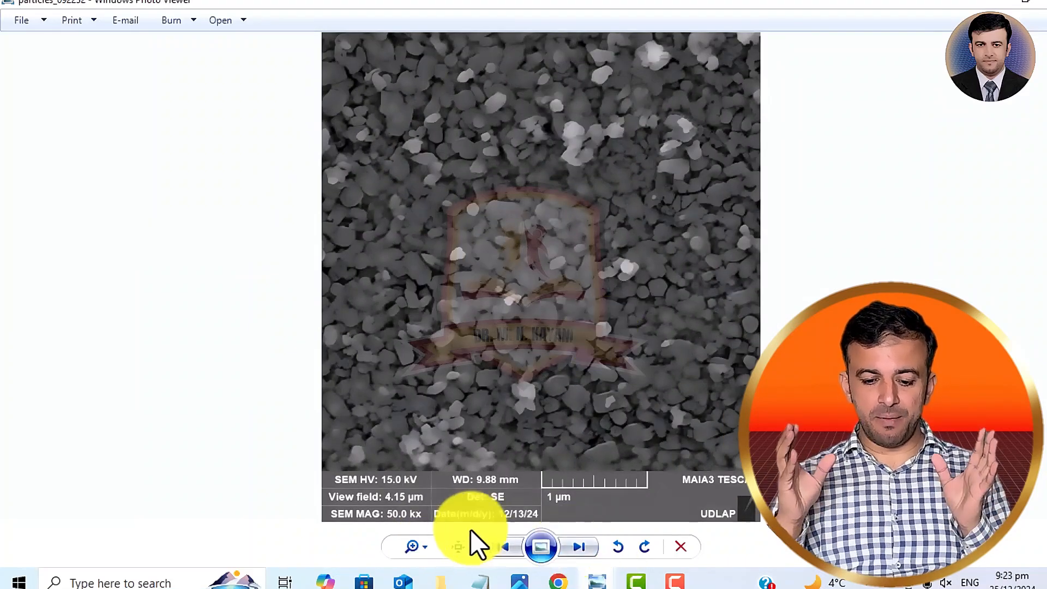
pyautogui.click(413, 548)
pyautogui.moveTo(411, 551)
pyautogui.mouseDown()
pyautogui.moveTo(410, 530)
pyautogui.moveTo(415, 555)
pyautogui.mouseUp()
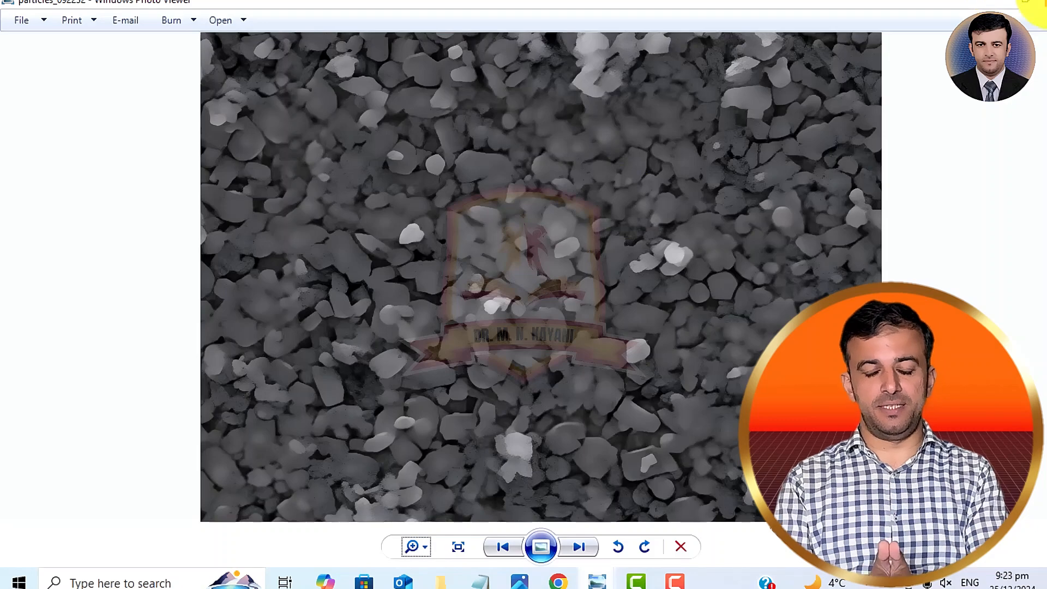
pyautogui.click(1032, 3)
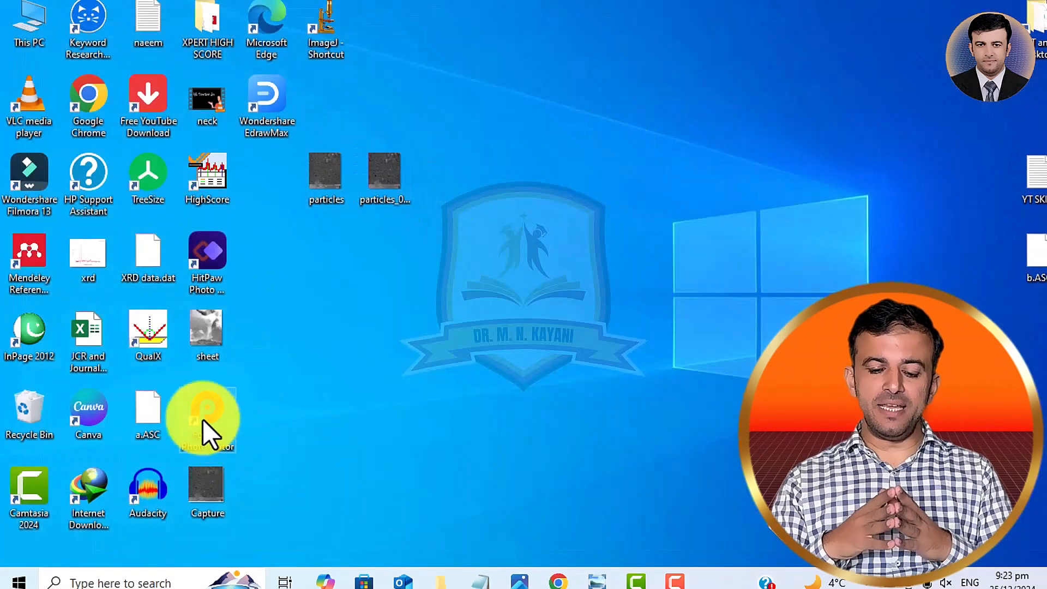
# Step: Start FotoJet Photo Editor, dismiss the popular features overview and open the Capture image from the Desktop folder
pyautogui.doubleClick(202, 420)
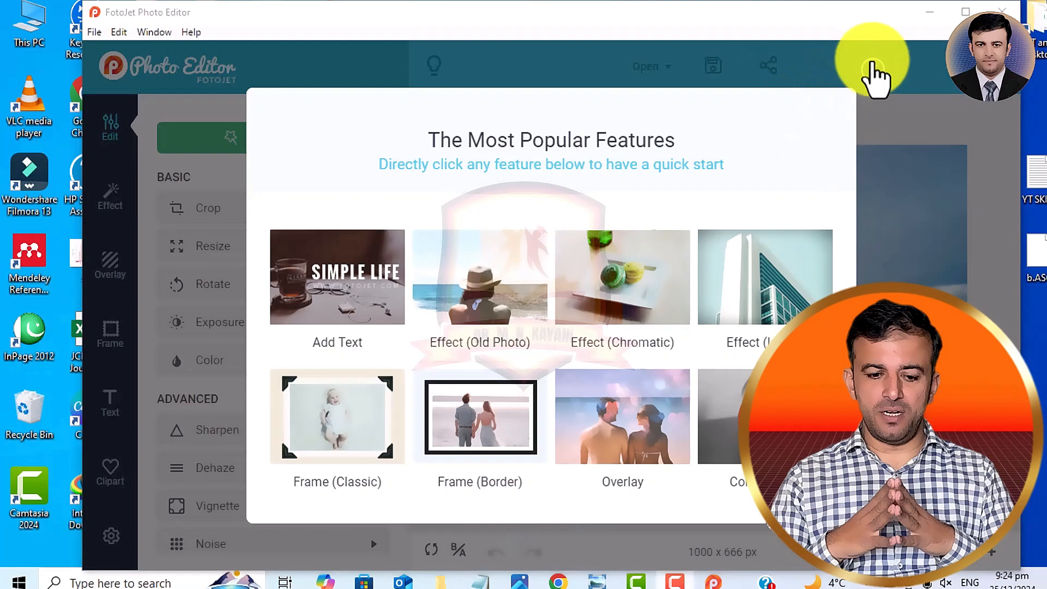
pyautogui.click(872, 68)
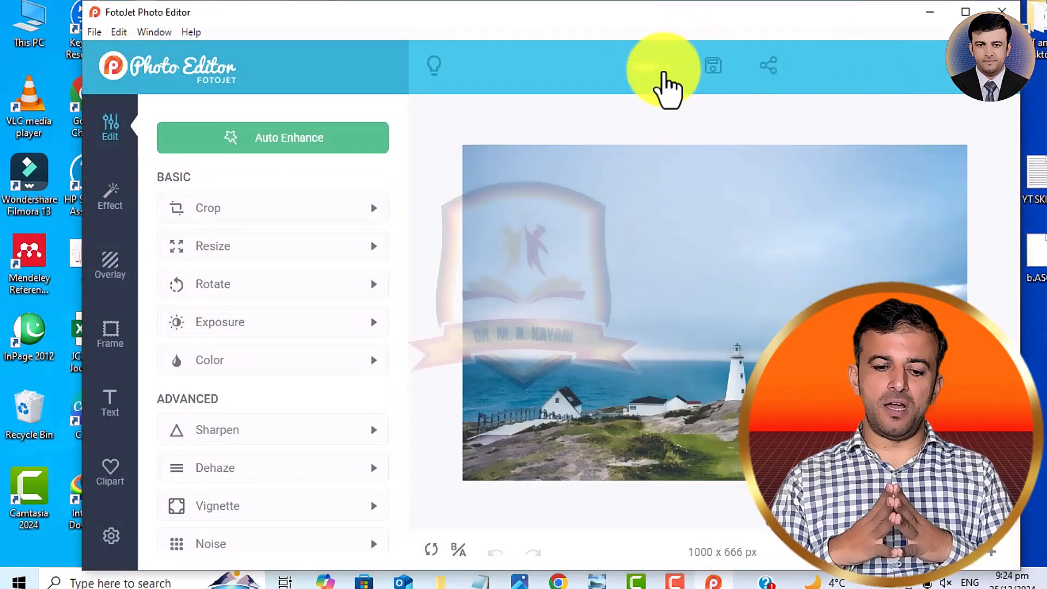
pyautogui.click(666, 81)
pyautogui.click(677, 106)
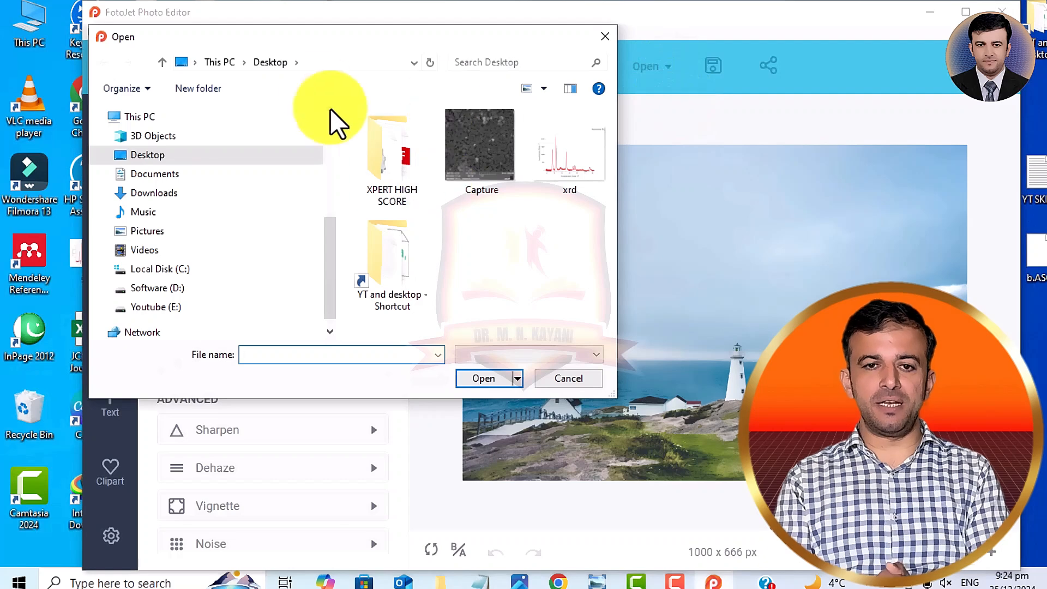
pyautogui.doubleClick(487, 140)
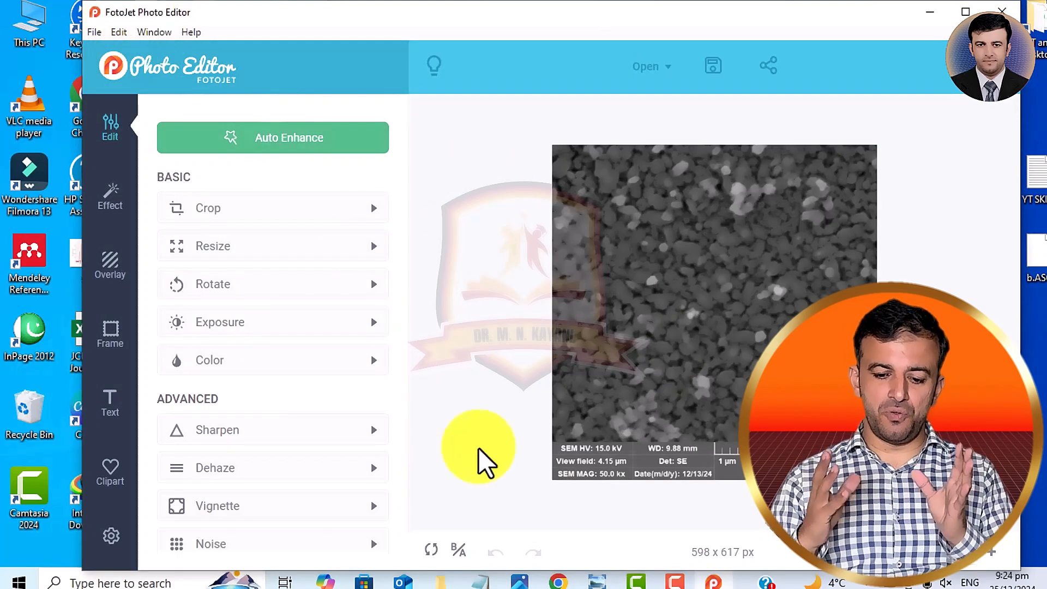
# Step: Search the web in Chrome for the FotoJet photo editor, look over the results and return to the image in FotoJet
pyautogui.click(558, 581)
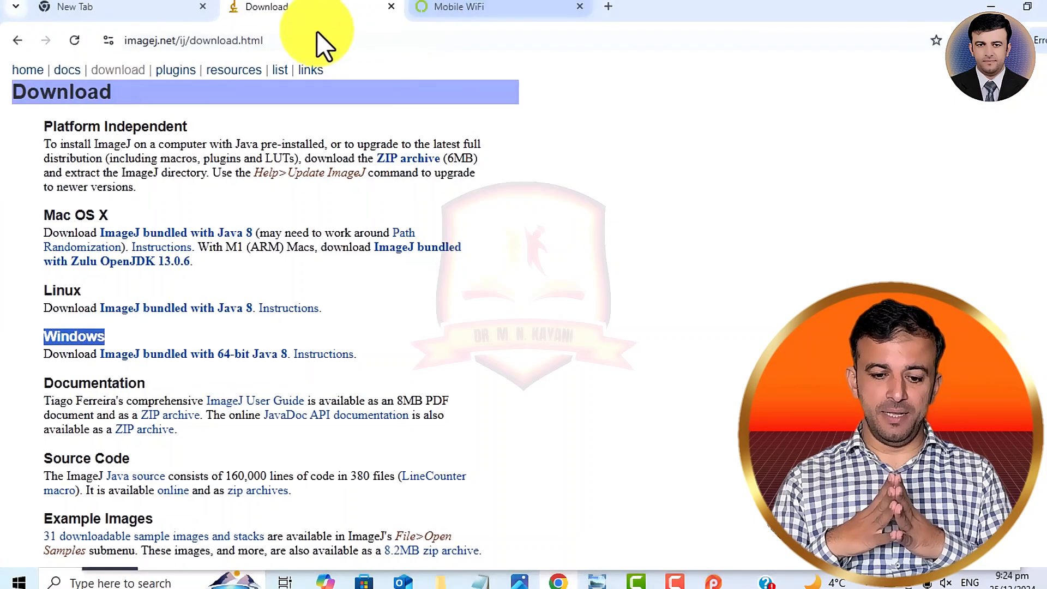
pyautogui.click(295, 42)
pyautogui.write('phtotojet photo editor')
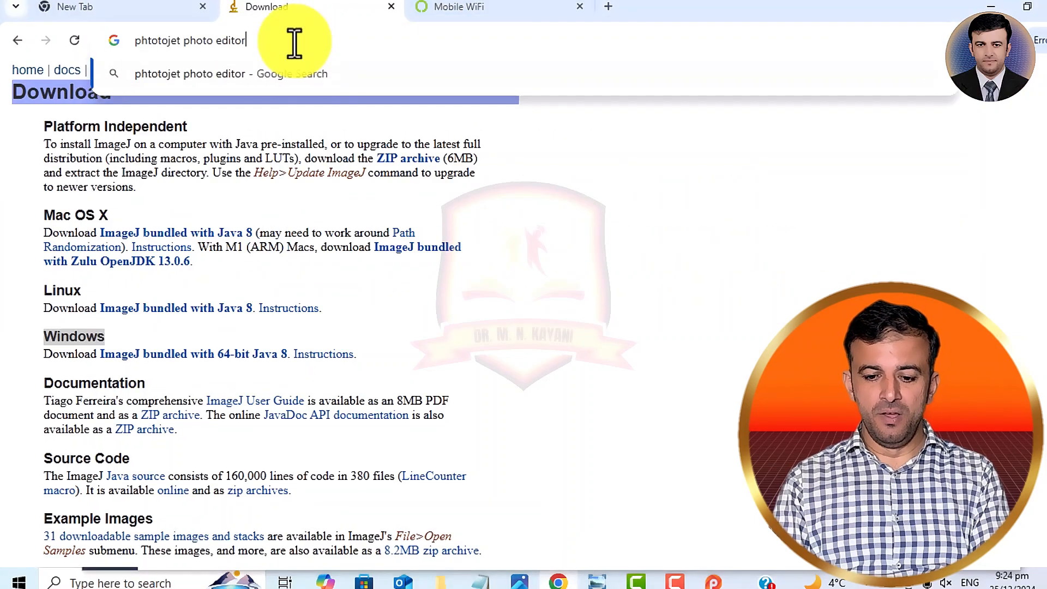
pyautogui.press('Return')
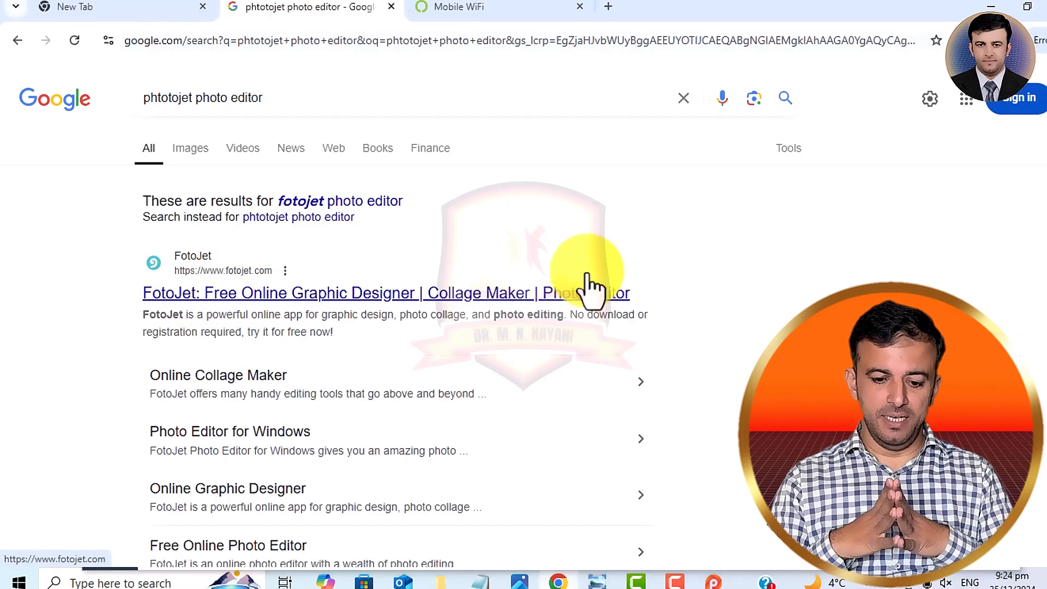
pyautogui.scroll(-4, 589, 289)
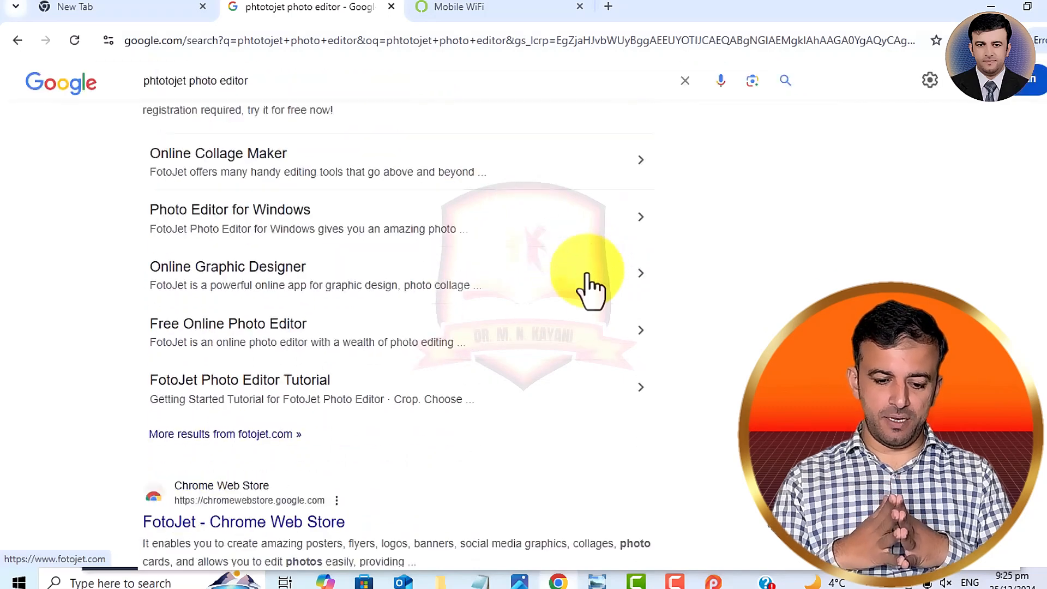
pyautogui.scroll(-1, 591, 289)
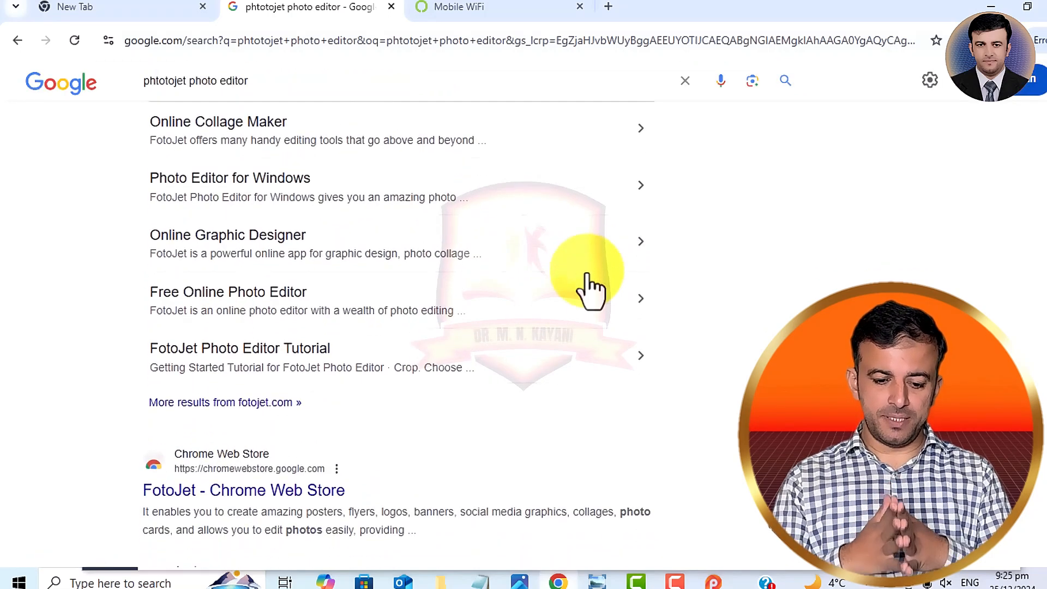
pyautogui.click(982, 3)
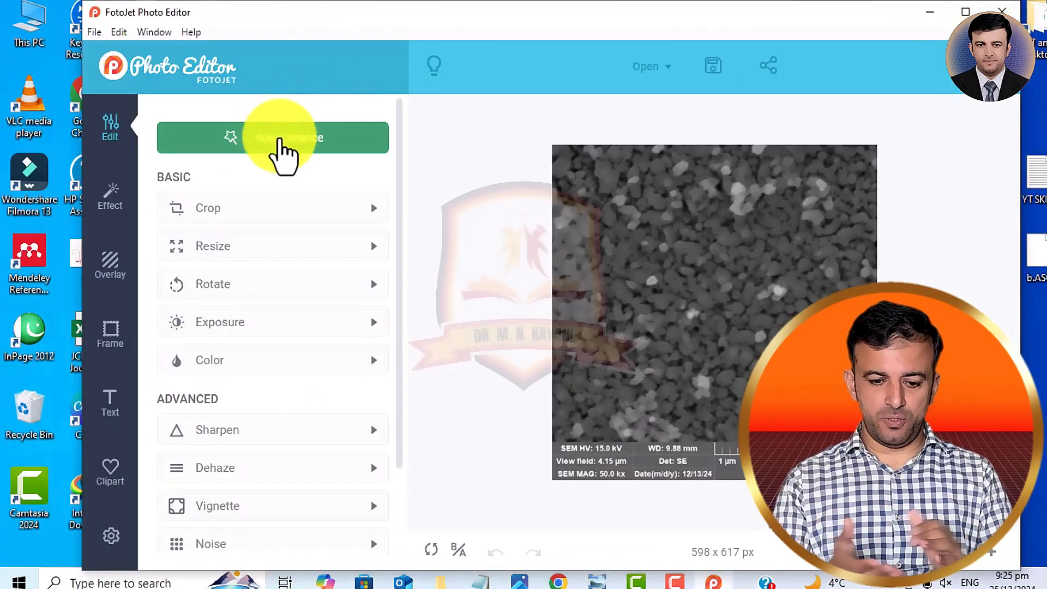
# Step: Auto-enhance the SEM image and resize it to 2000 x 2064 px with the proportions locked
pyautogui.click(282, 155)
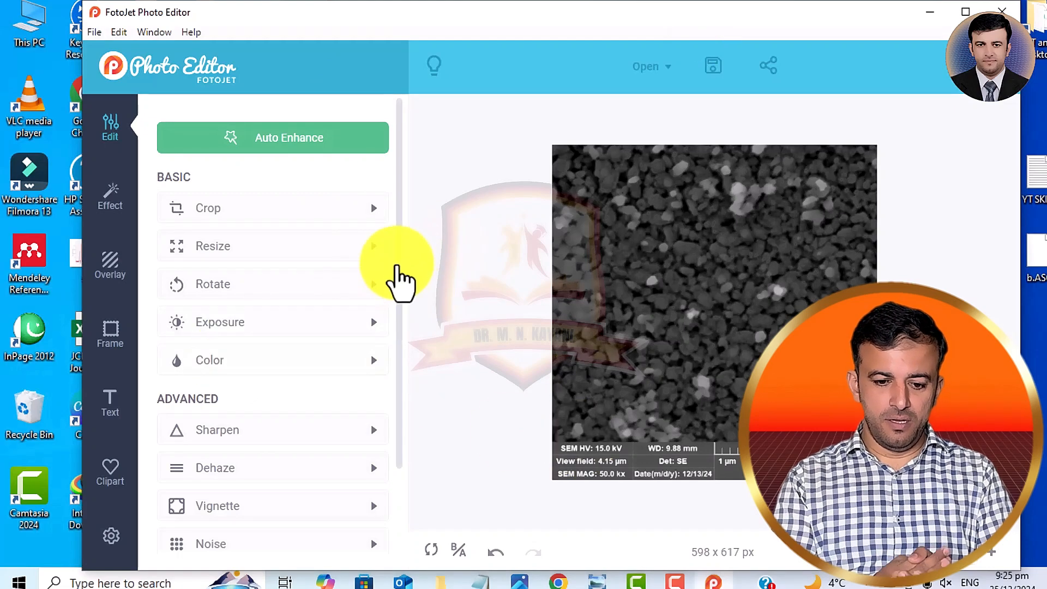
pyautogui.moveTo(395, 260); pyautogui.dragTo(262, 222)
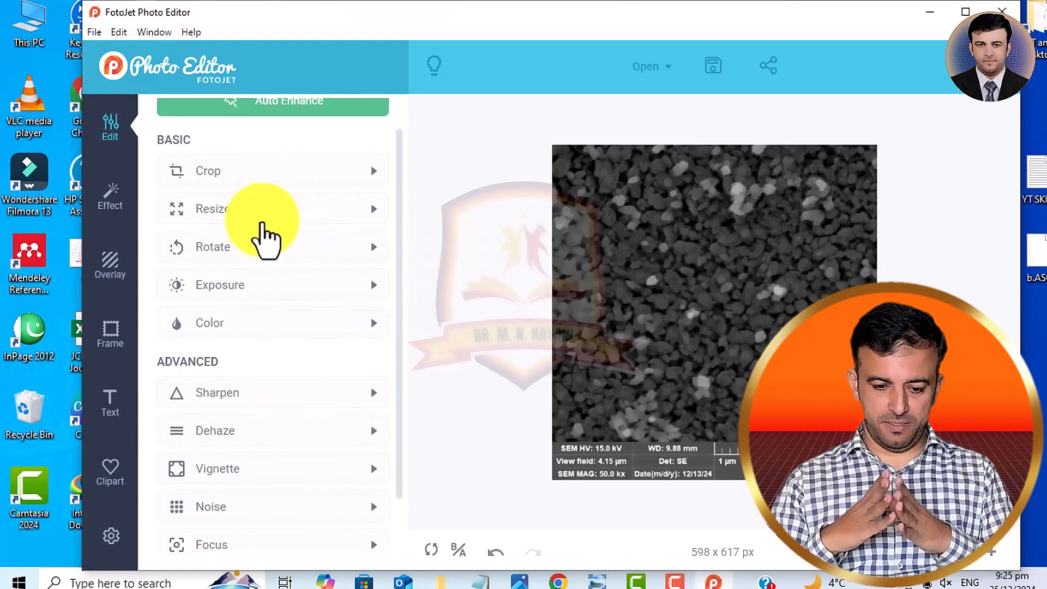
pyautogui.click(240, 215)
pyautogui.click(228, 261)
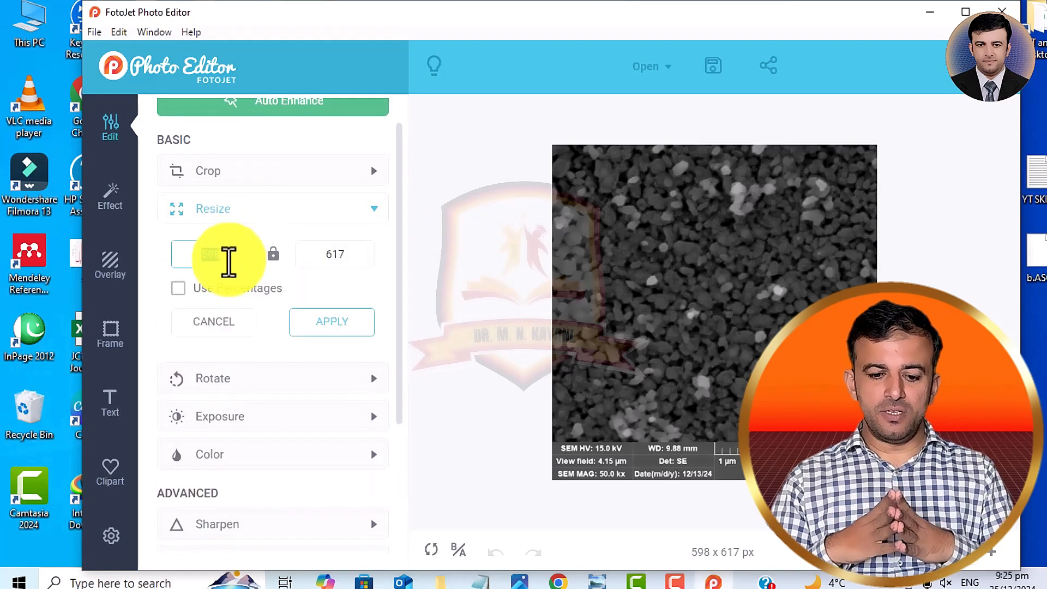
pyautogui.write('2000')
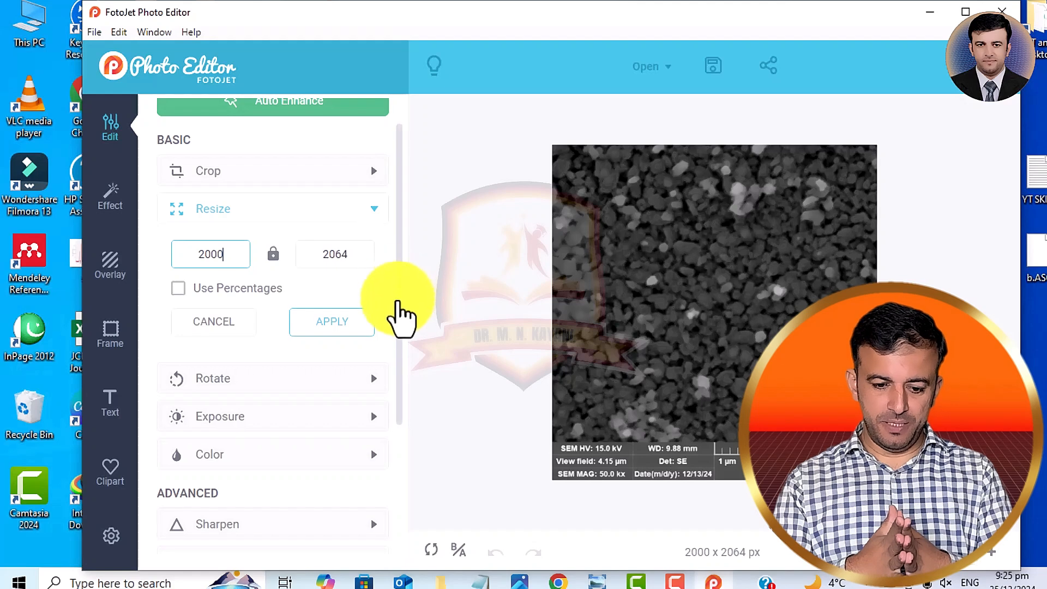
pyautogui.scroll(-1, 371, 321)
pyautogui.click(319, 250)
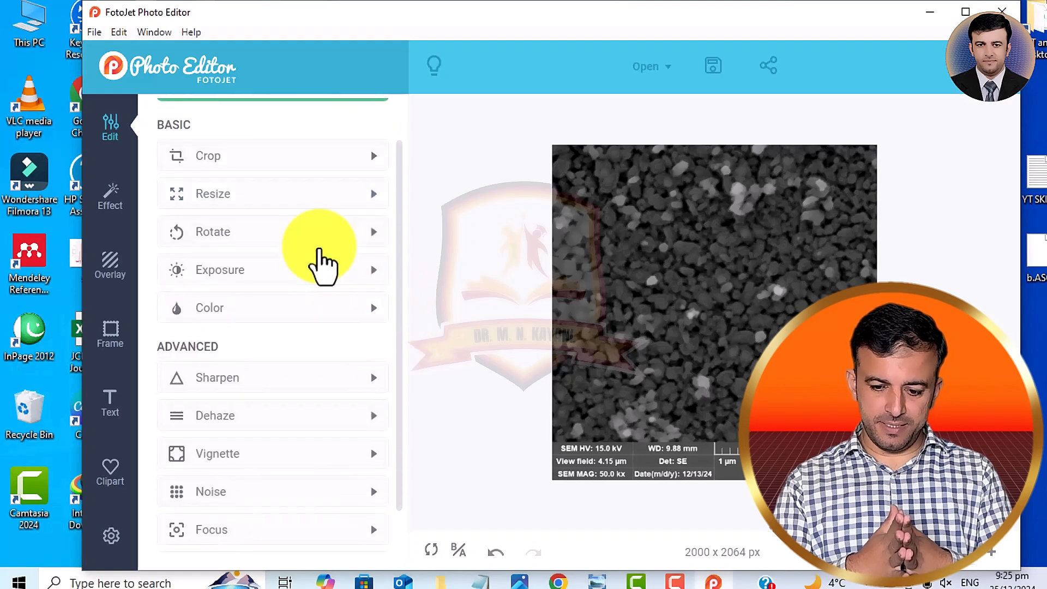
# Step: Set the image's brightness to -18, exposure to 49, contrast to 54 and shadows to 15, and apply the adjustments
pyautogui.scroll(-2, 402, 323)
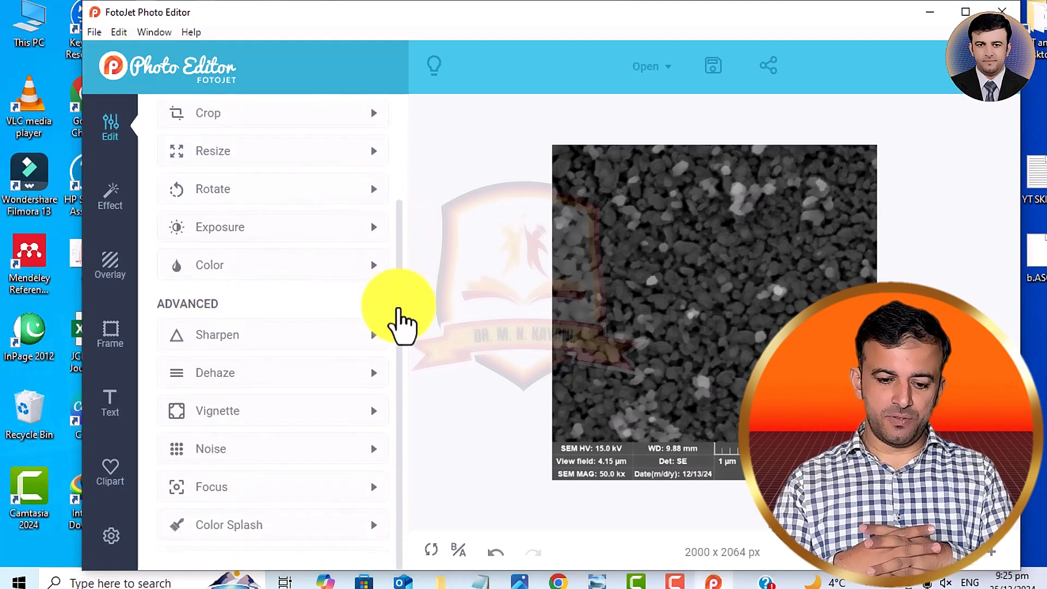
pyautogui.scroll(3, 398, 294)
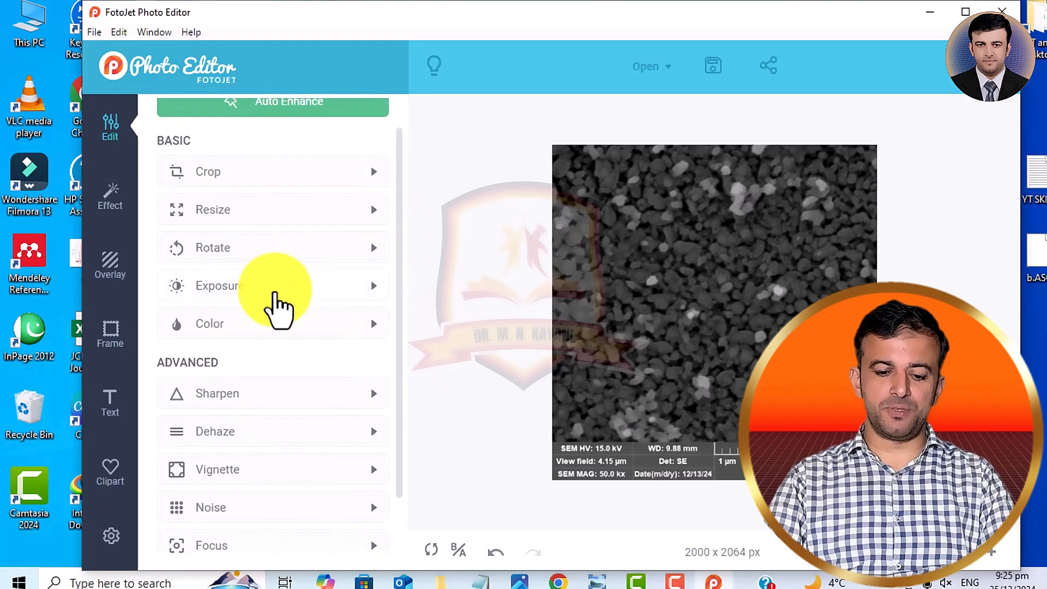
pyautogui.click(276, 291)
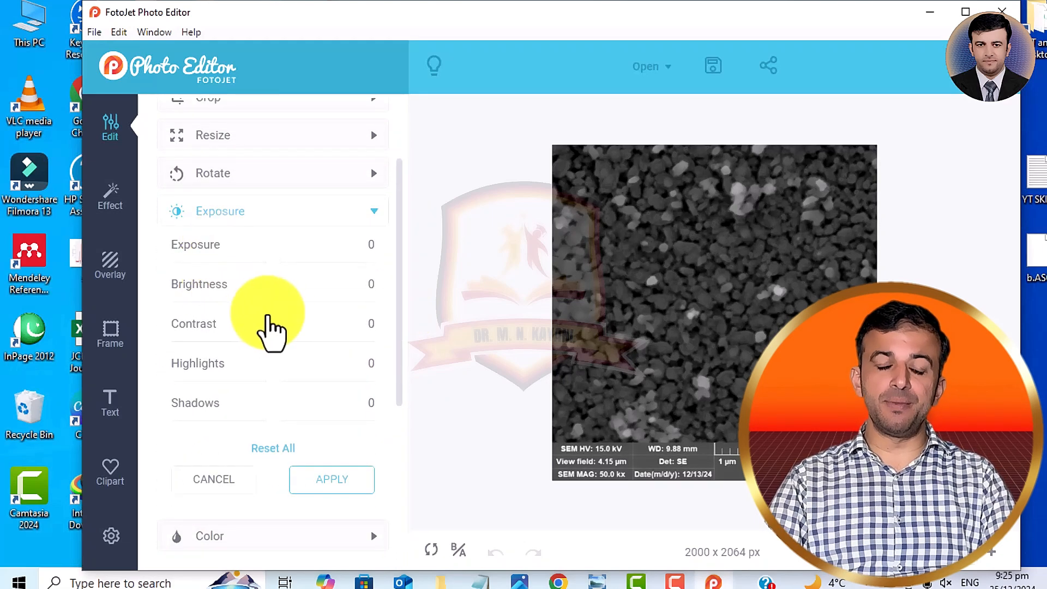
pyautogui.moveTo(276, 303)
pyautogui.mouseDown()
pyautogui.moveTo(290, 300)
pyautogui.moveTo(234, 296)
pyautogui.moveTo(256, 301)
pyautogui.mouseUp()
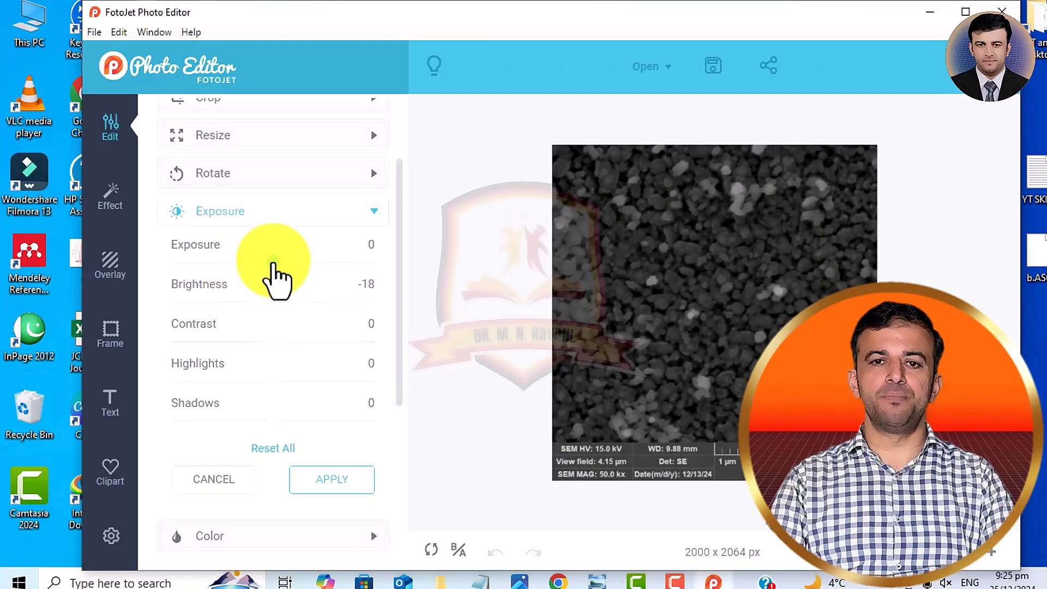
pyautogui.moveTo(273, 264); pyautogui.dragTo(315, 266)
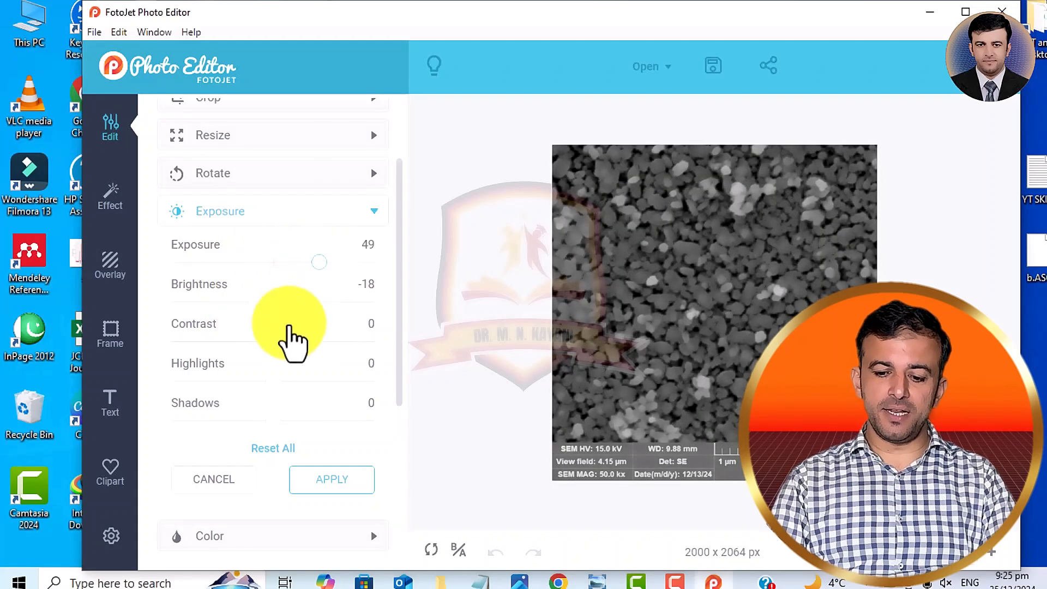
pyautogui.moveTo(267, 343); pyautogui.dragTo(327, 341)
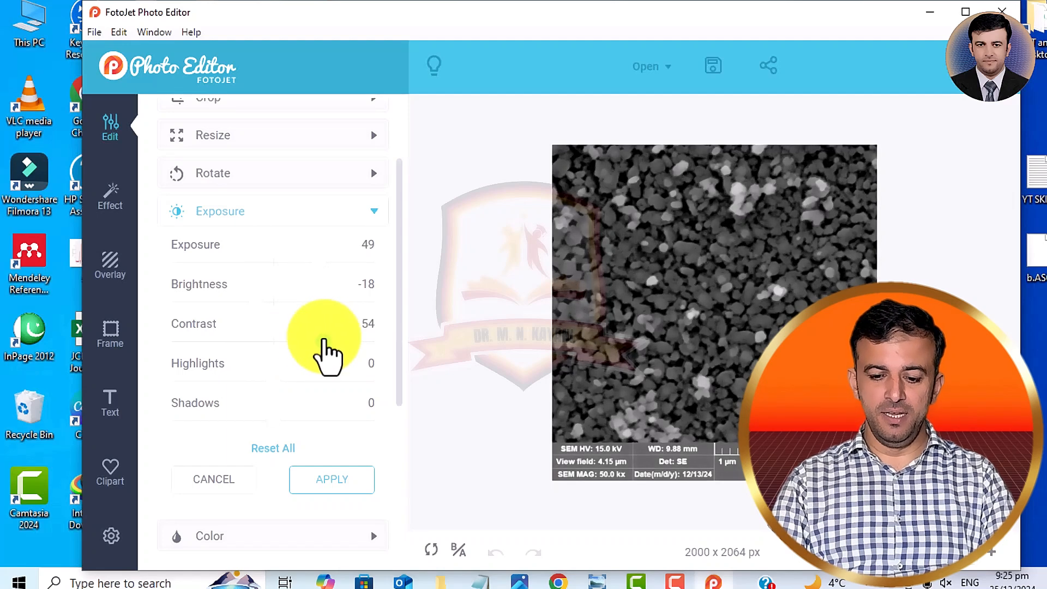
pyautogui.moveTo(271, 426)
pyautogui.mouseDown()
pyautogui.moveTo(297, 431)
pyautogui.moveTo(261, 424)
pyautogui.moveTo(287, 437)
pyautogui.mouseUp()
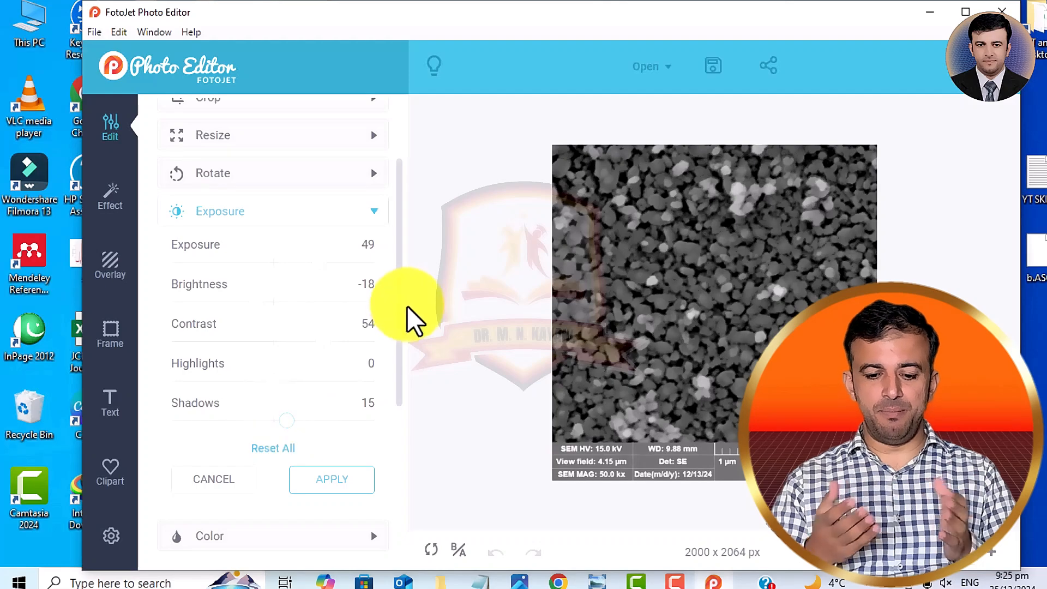
pyautogui.scroll(-4, 390, 382)
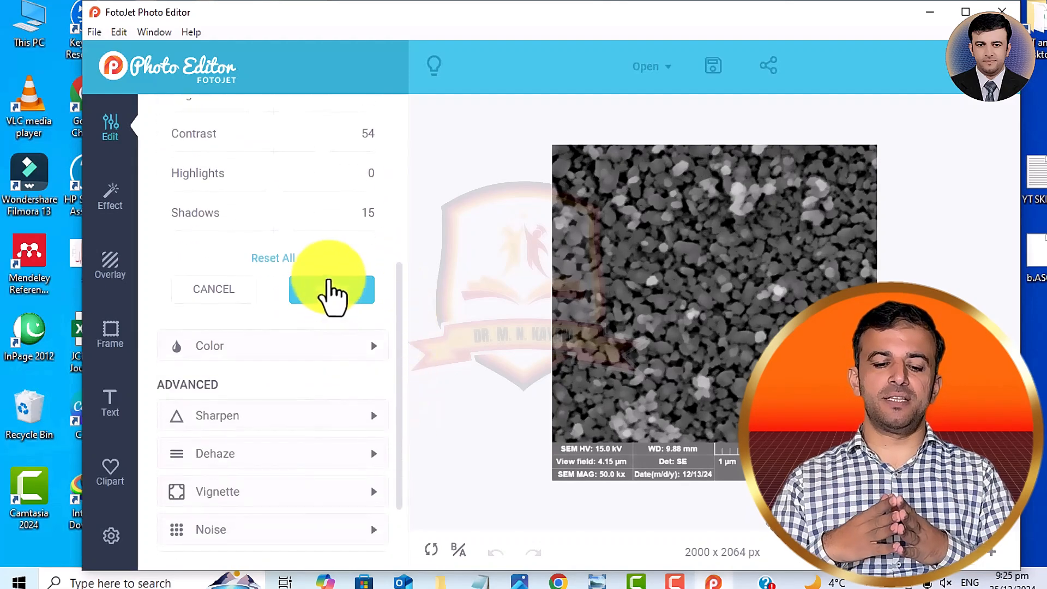
pyautogui.click(326, 298)
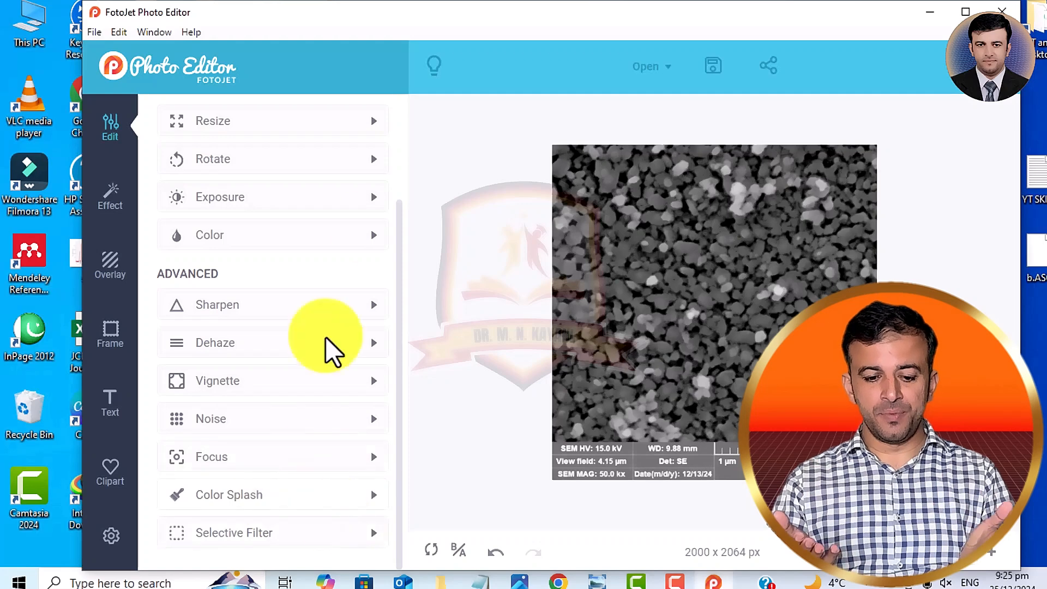
# Step: Start saving the edited image for free as a JPG named FotoJet, and cancel at the file location dialog
pyautogui.click(94, 33)
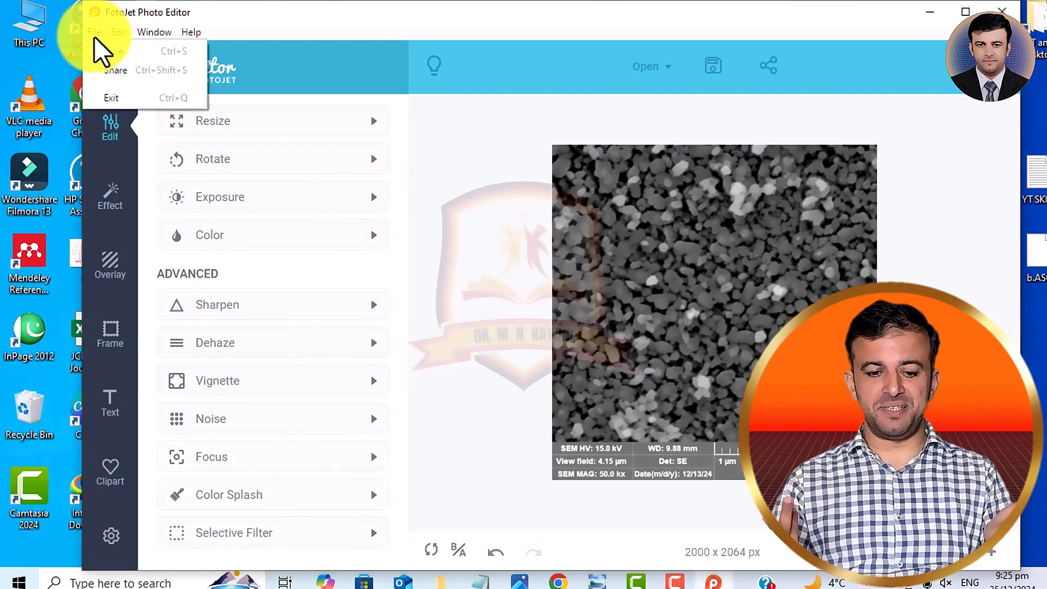
pyautogui.click(101, 50)
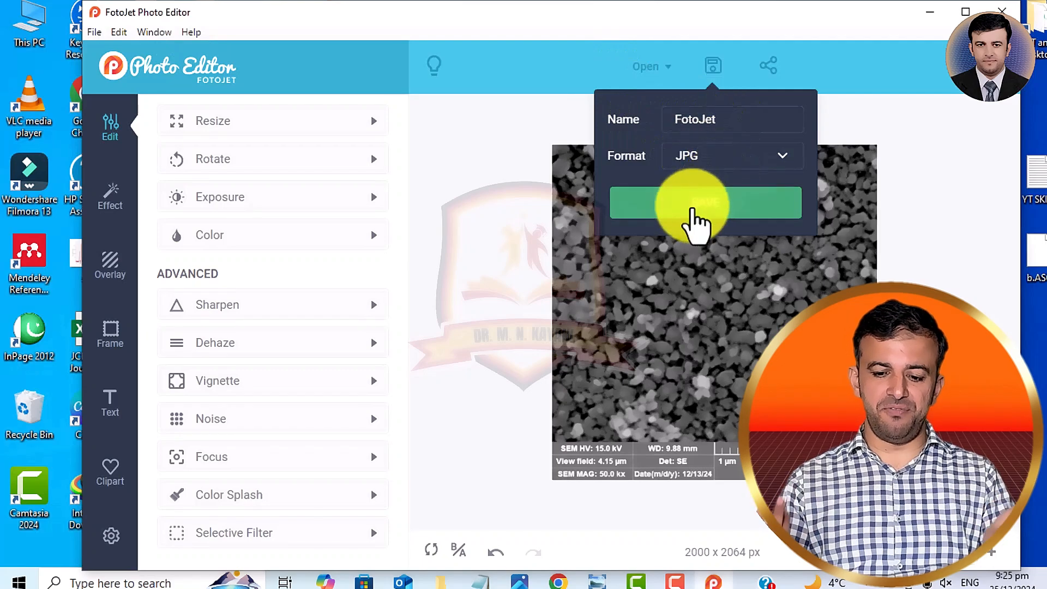
pyautogui.click(700, 221)
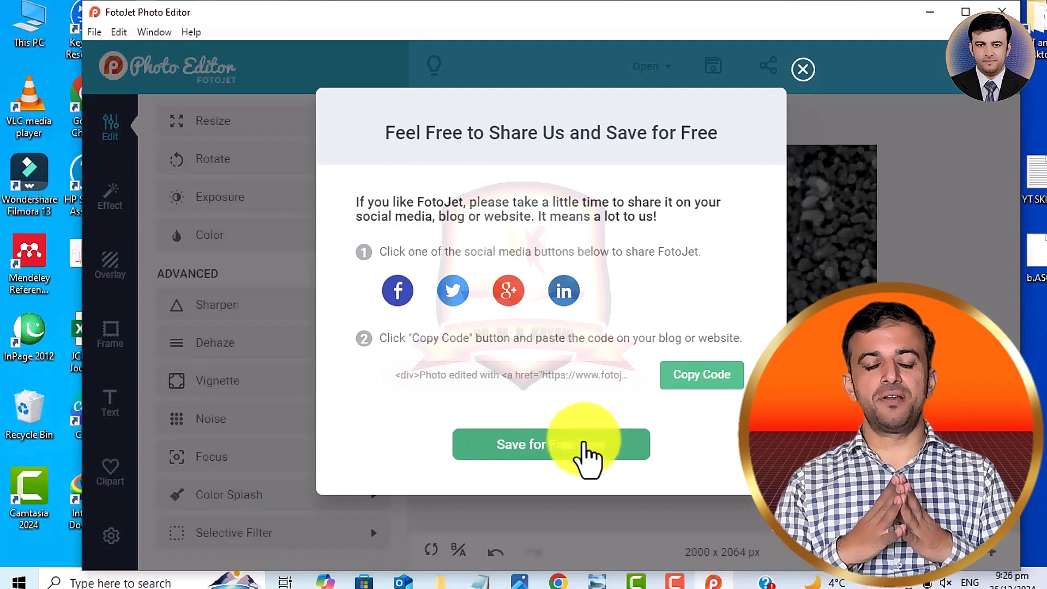
pyautogui.click(584, 445)
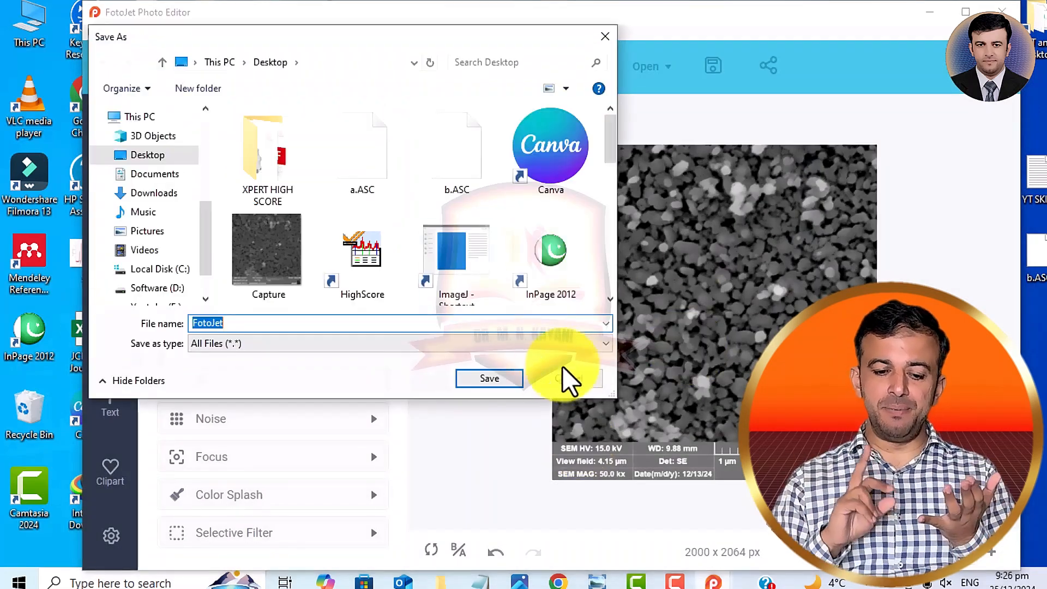
pyautogui.click(567, 382)
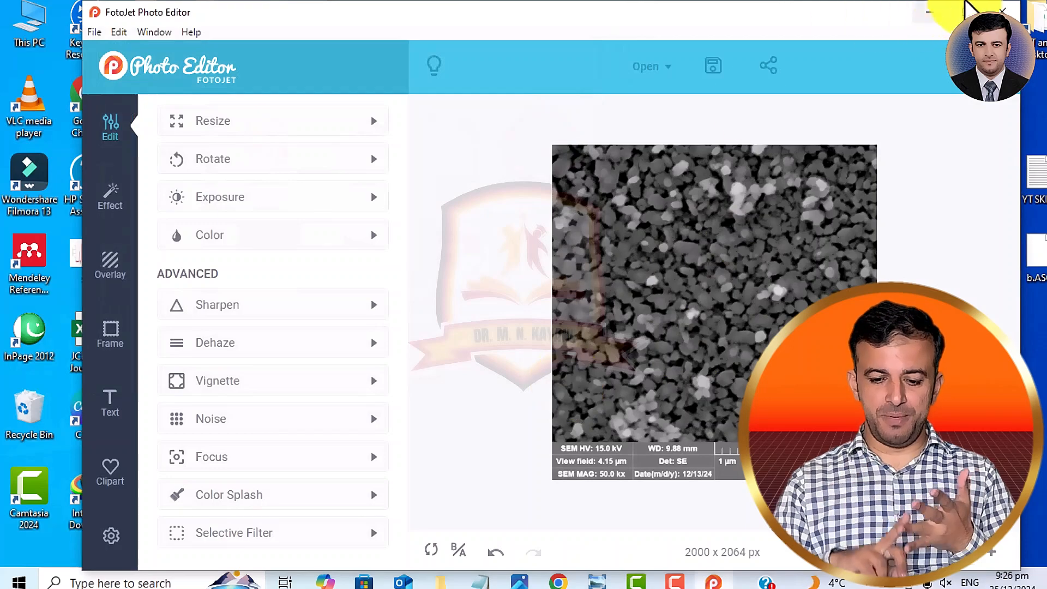